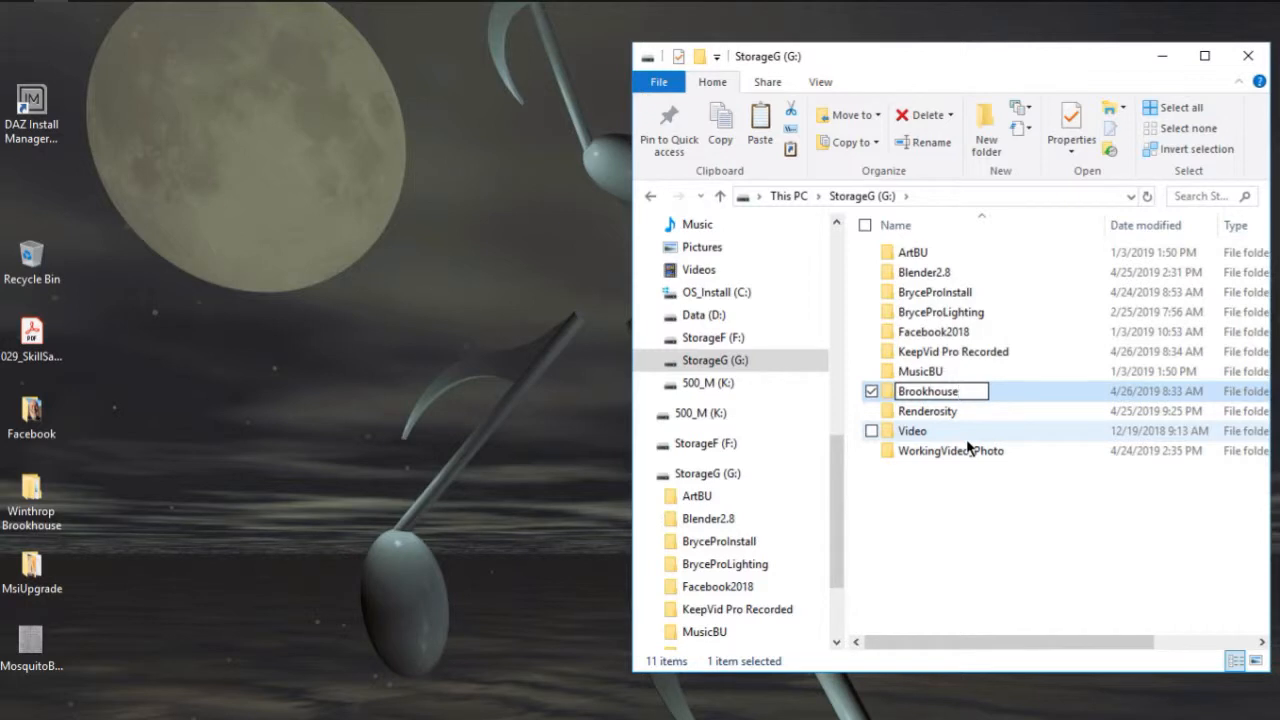
Step: Confirm the Brookhouse folder name on StorageG (G:) and extract the TandemCanoe archive directly inside that folder
click(952, 516)
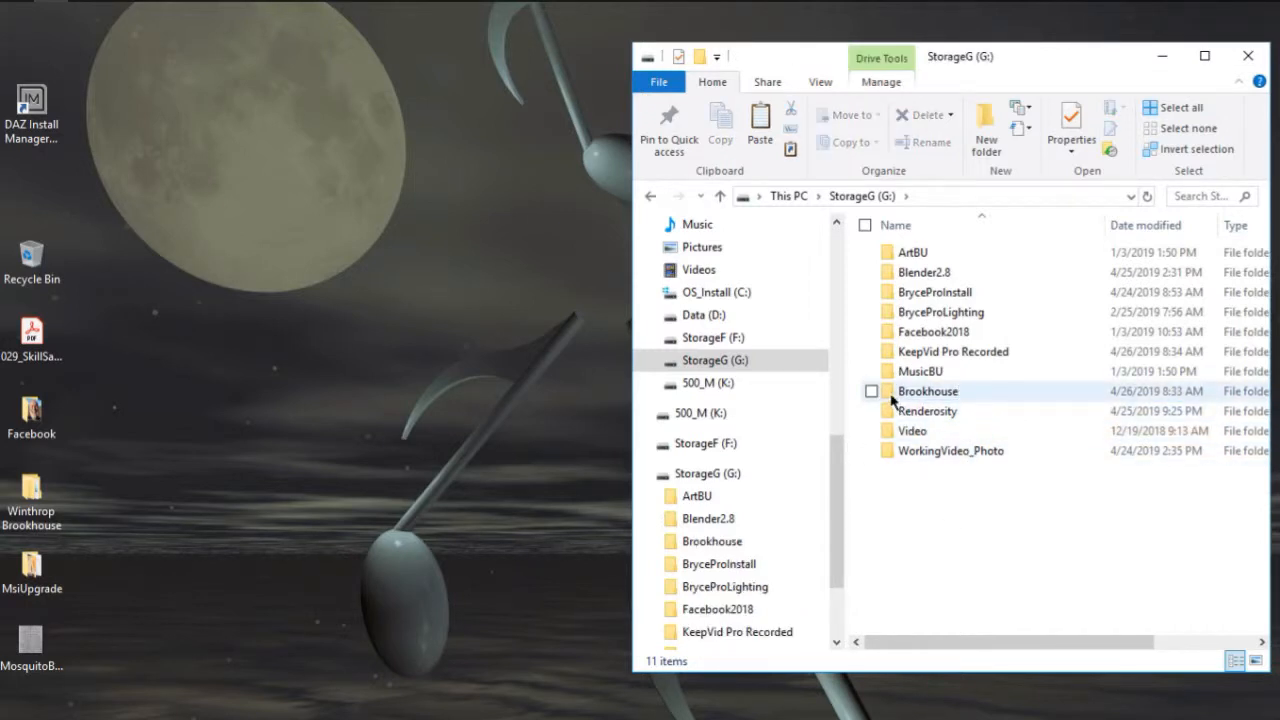
double_click(893, 398)
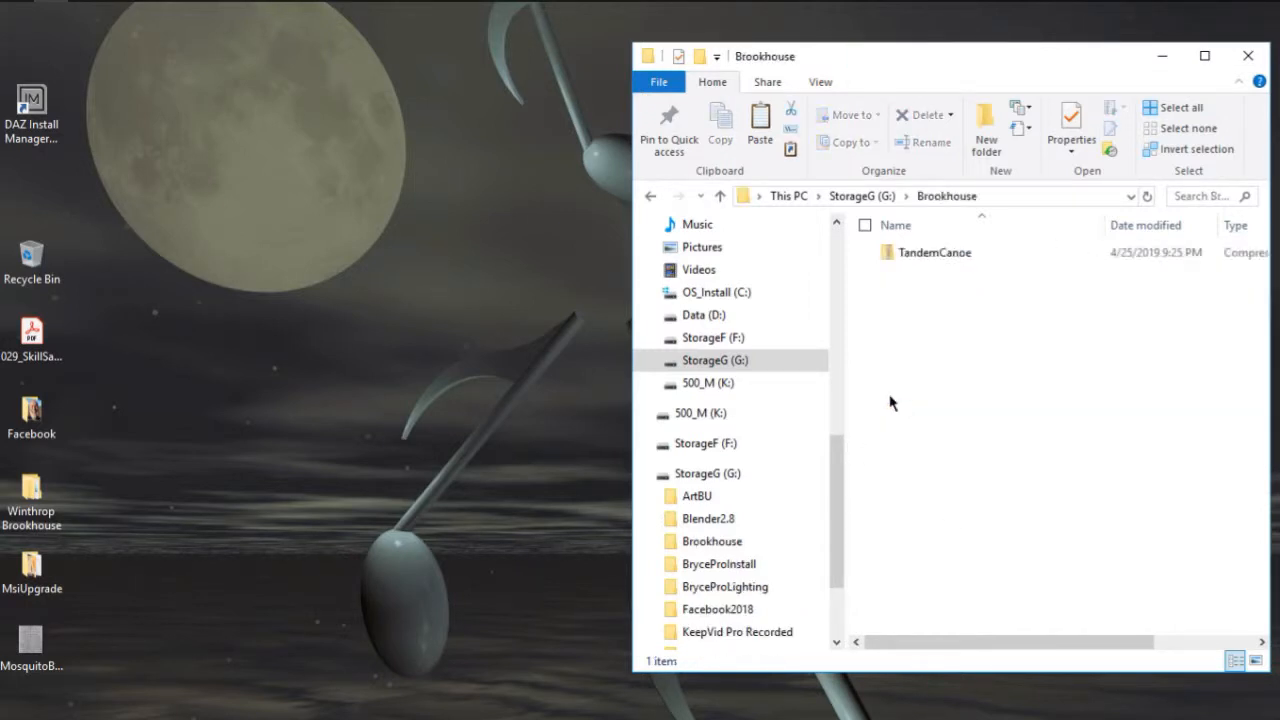
right_click(921, 253)
mouse_move(770, 338)
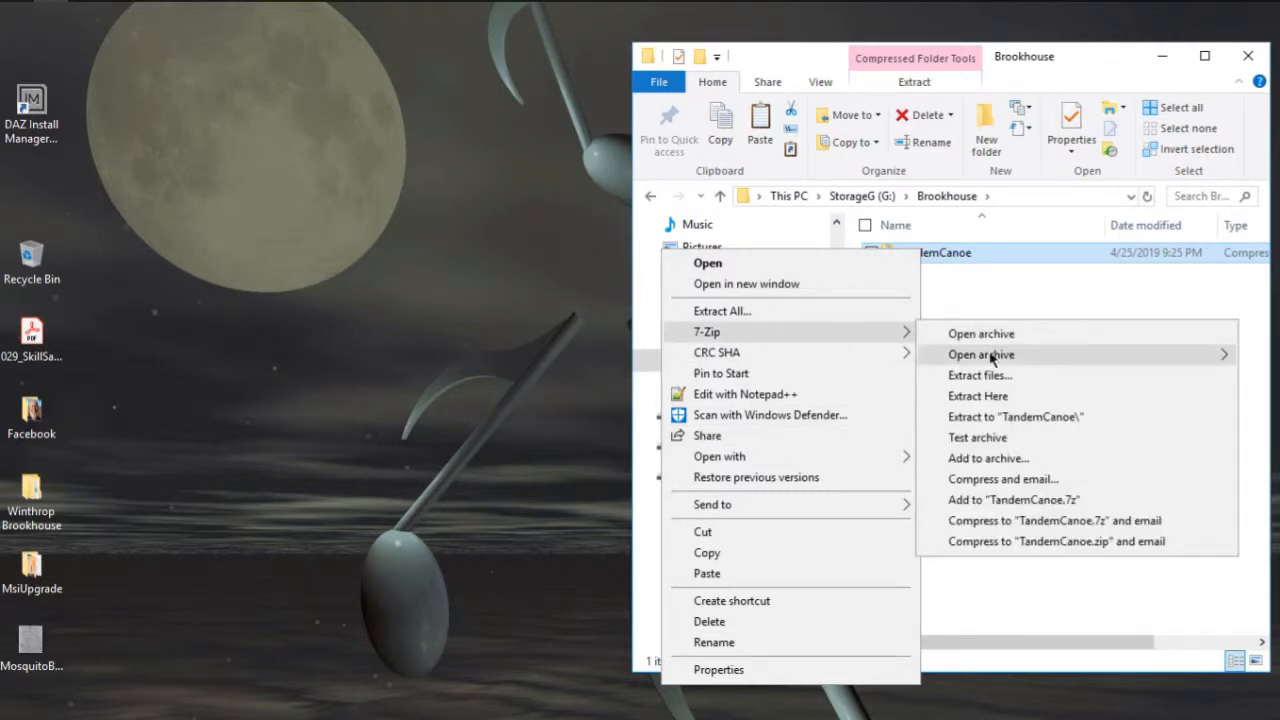
click(988, 399)
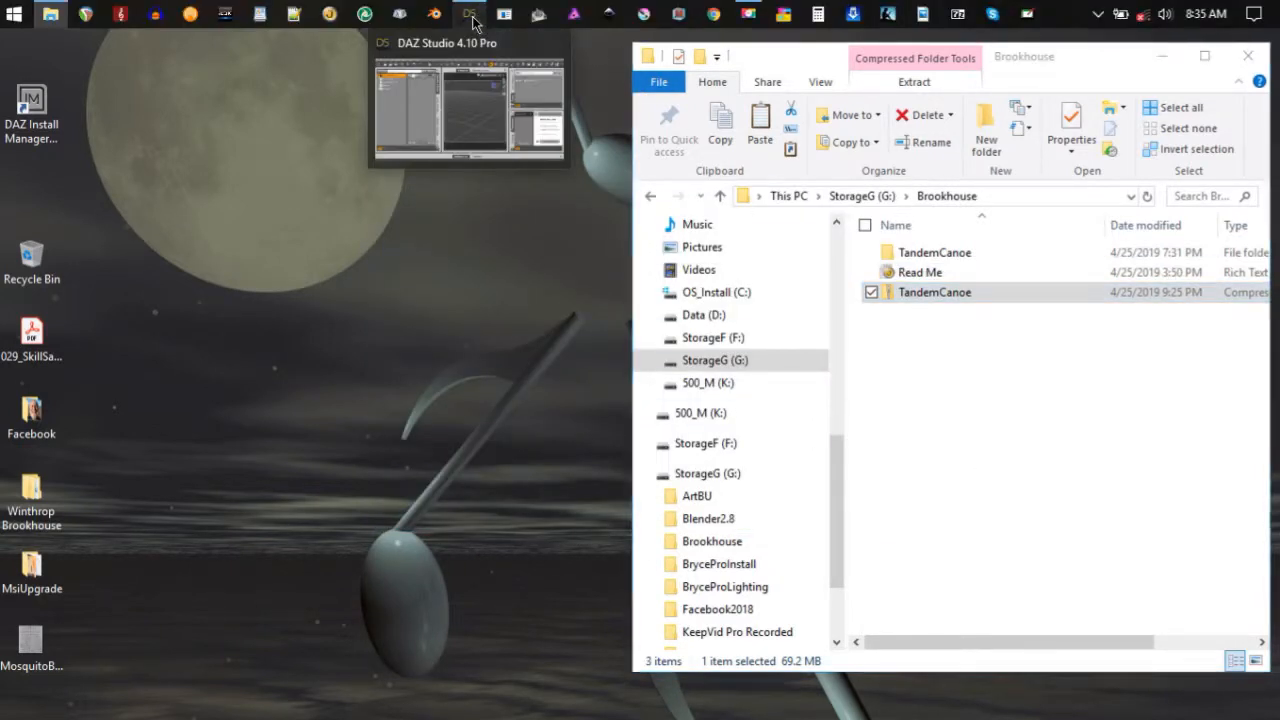
Step: Switch to DAZ Studio and add G:\Brookhouse\TandemCanoe as a base directory under DAZ Studio Formats
click(471, 18)
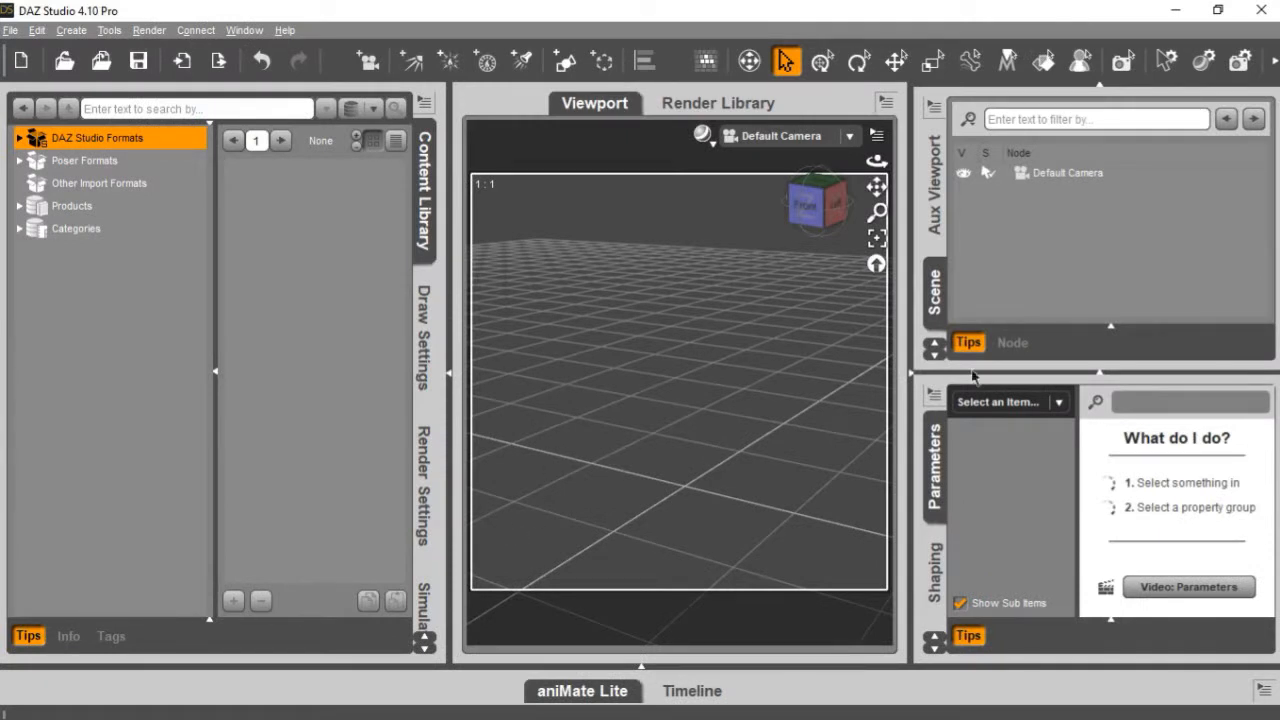
right_click(102, 144)
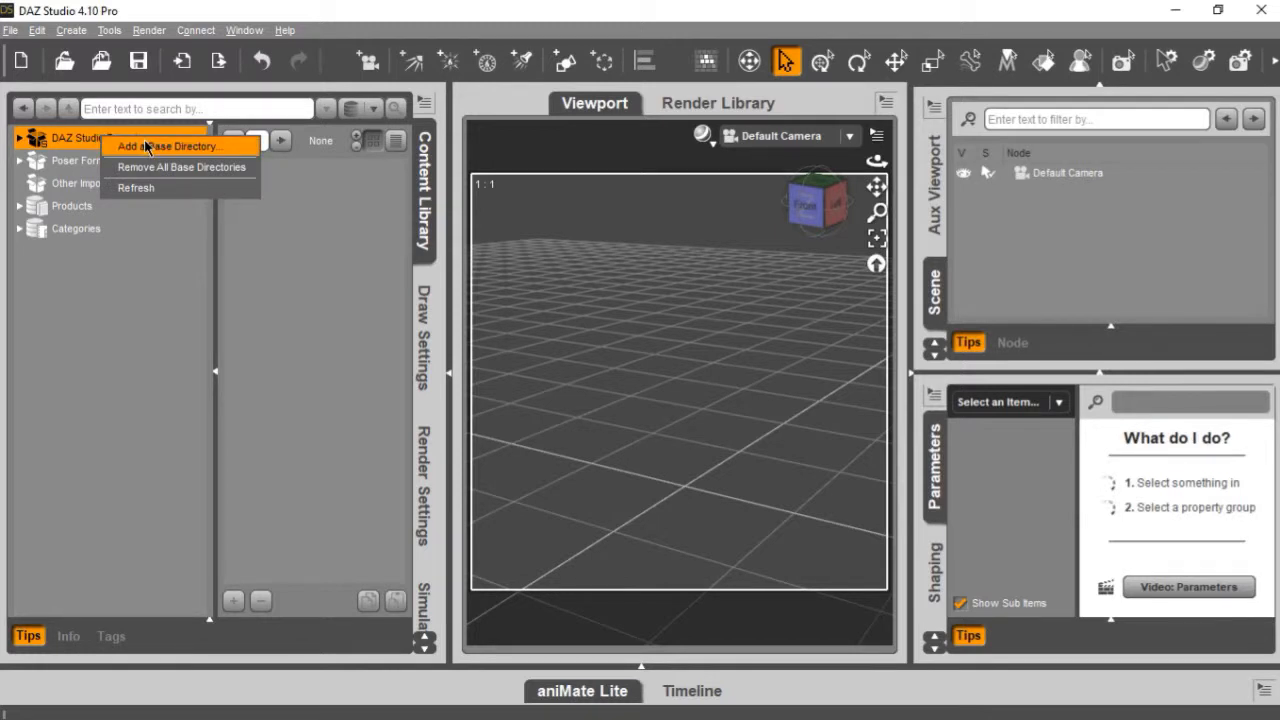
click(146, 148)
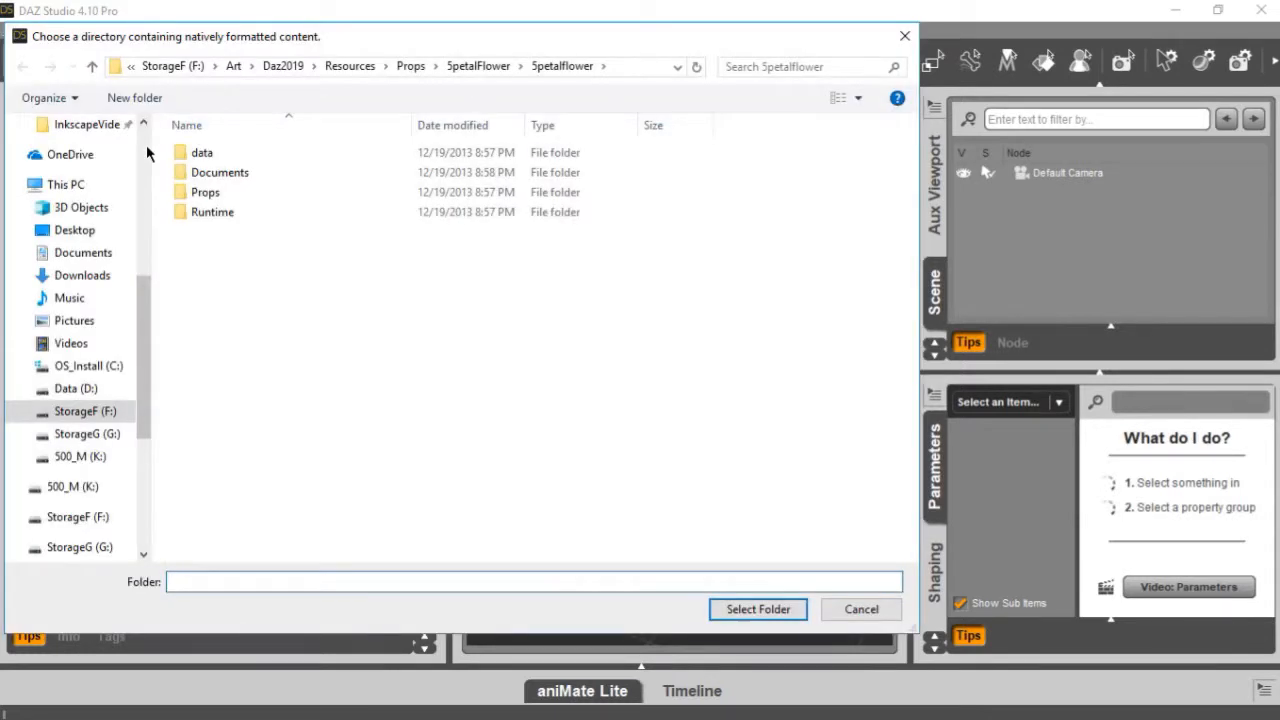
click(100, 434)
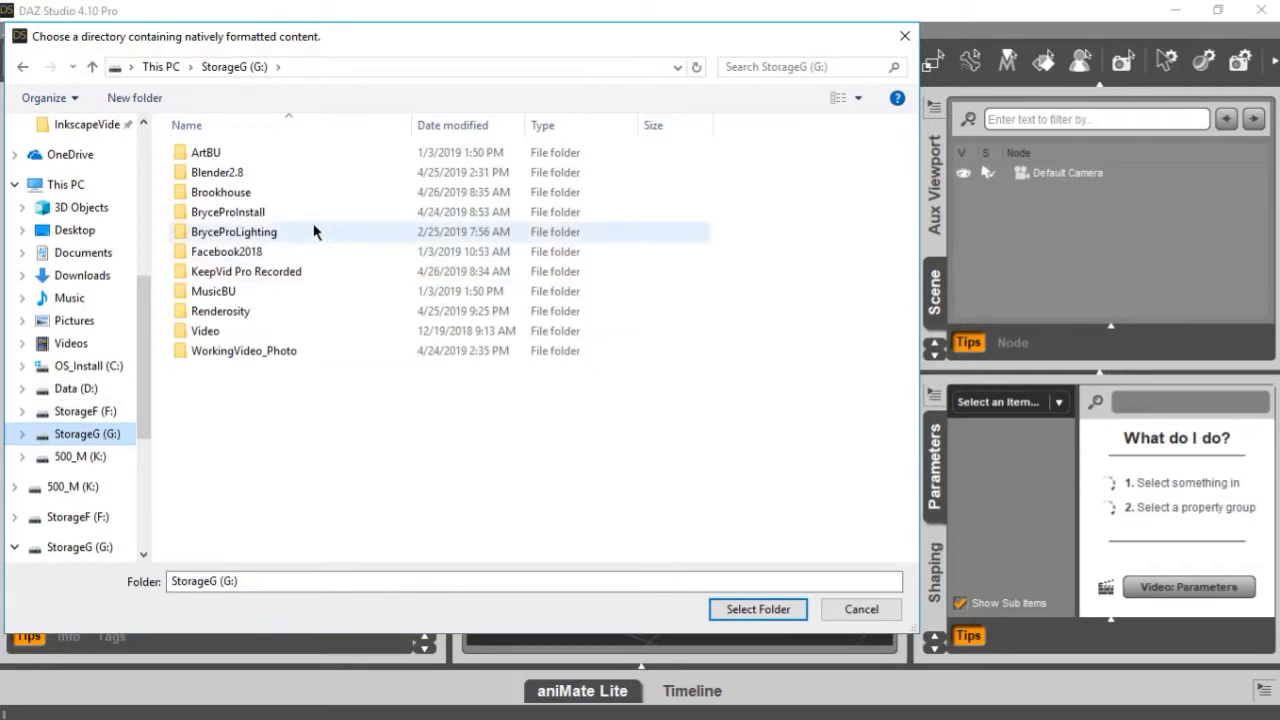
click(228, 194)
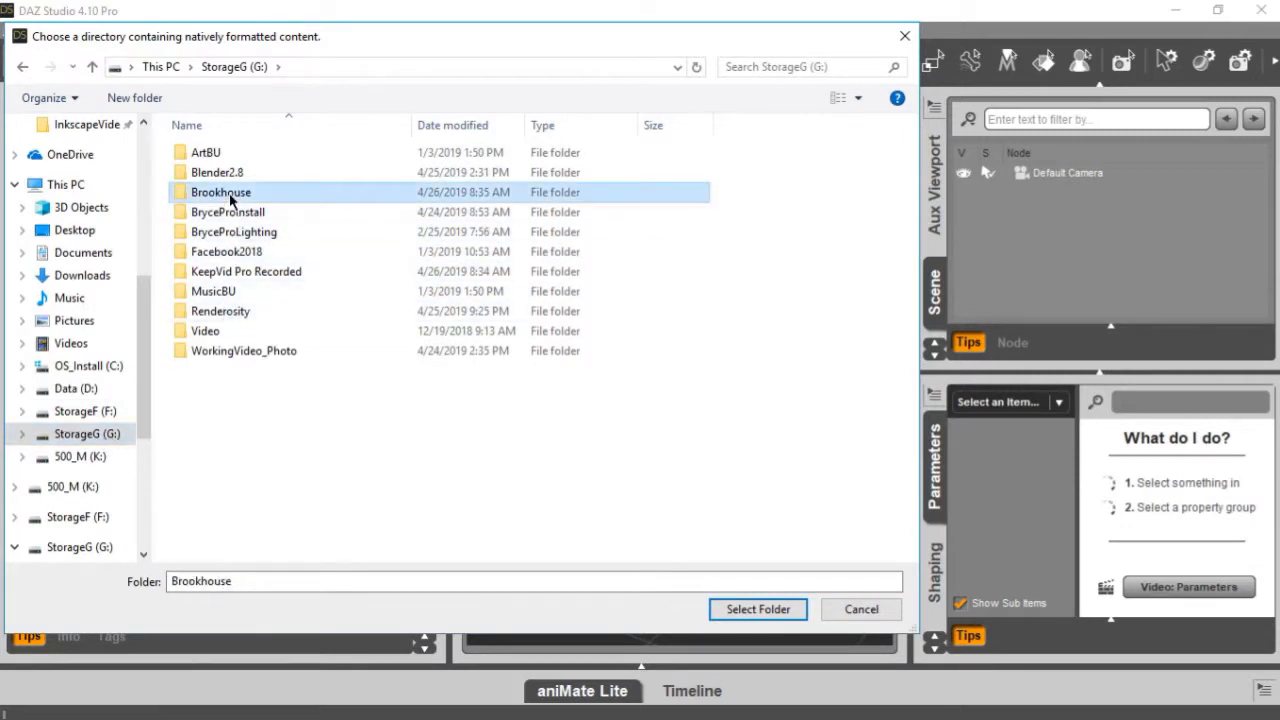
double_click(229, 194)
click(227, 155)
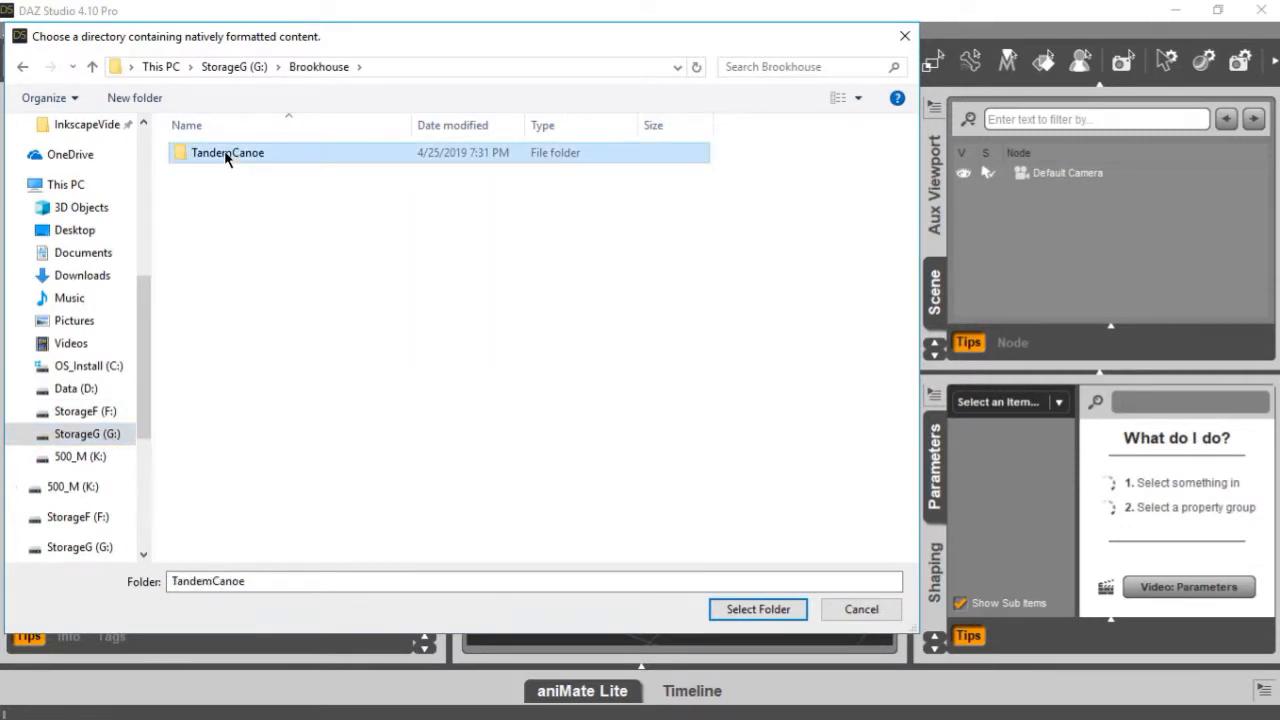
click(758, 609)
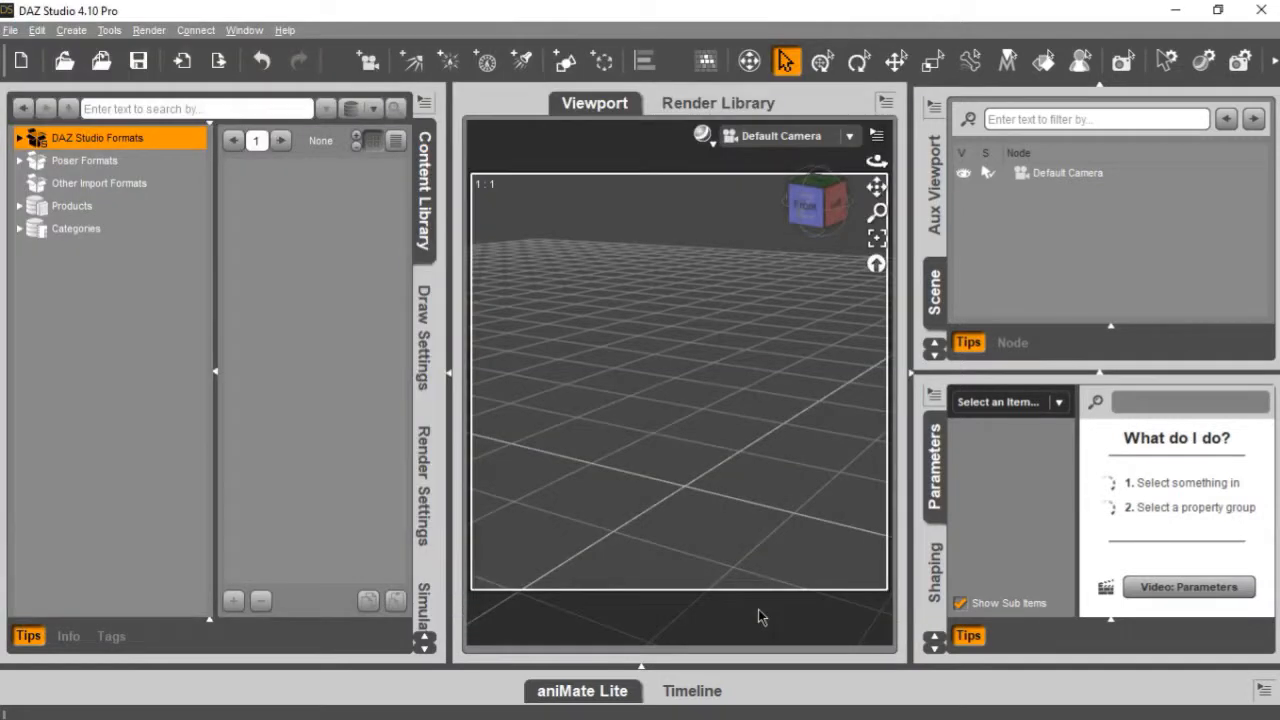
Step: Load the TandemCanoe model into the scene from TandemCanoe > Boats > Brookhouse > TandemCanoe in the content library
click(19, 139)
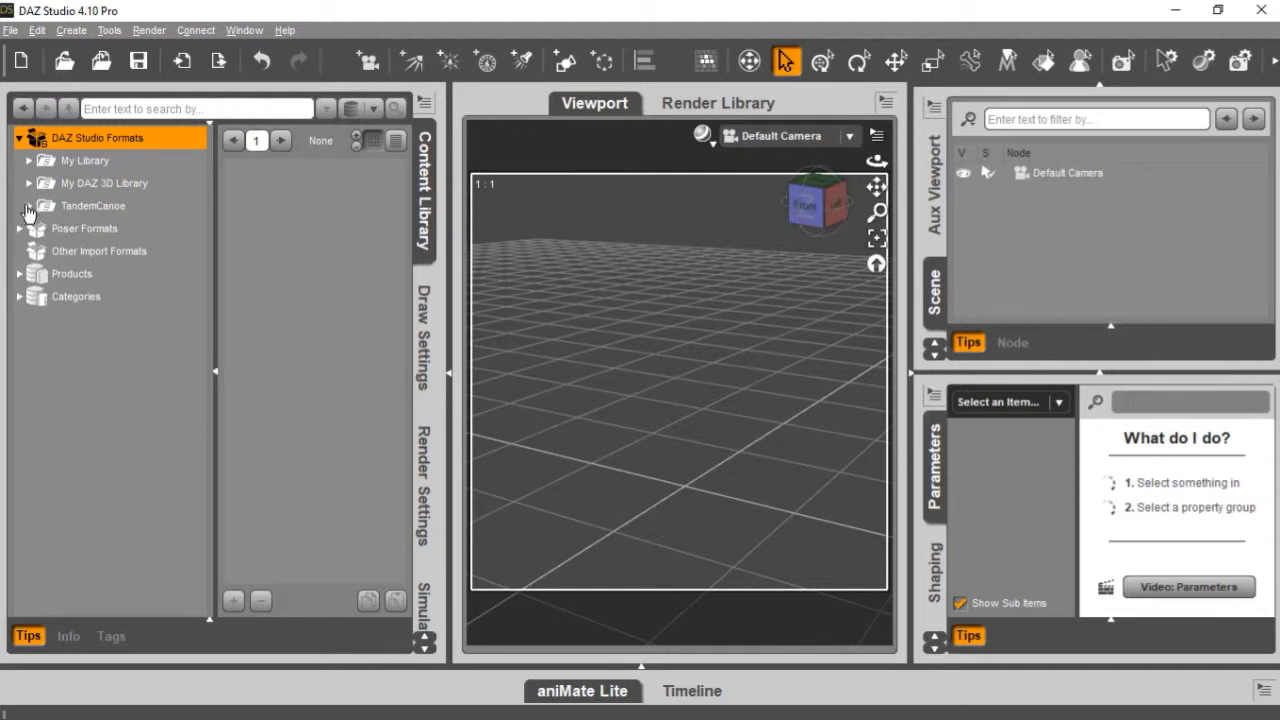
click(29, 206)
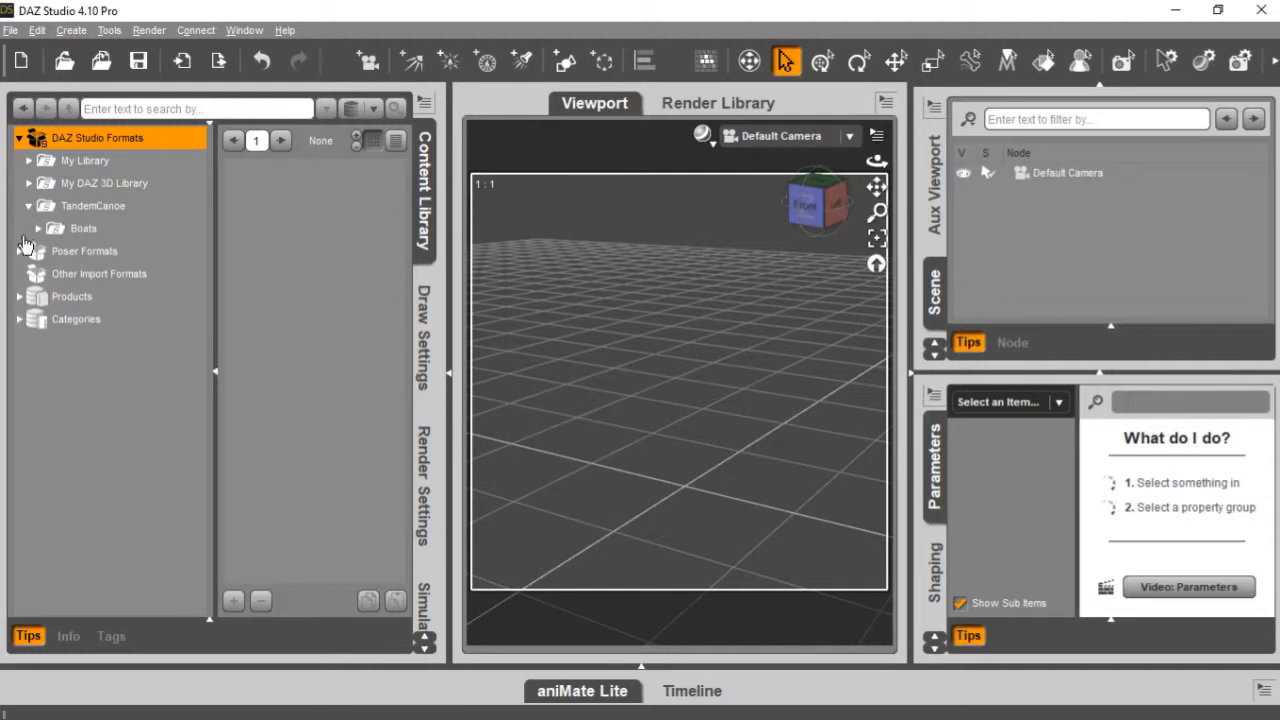
click(35, 232)
click(37, 229)
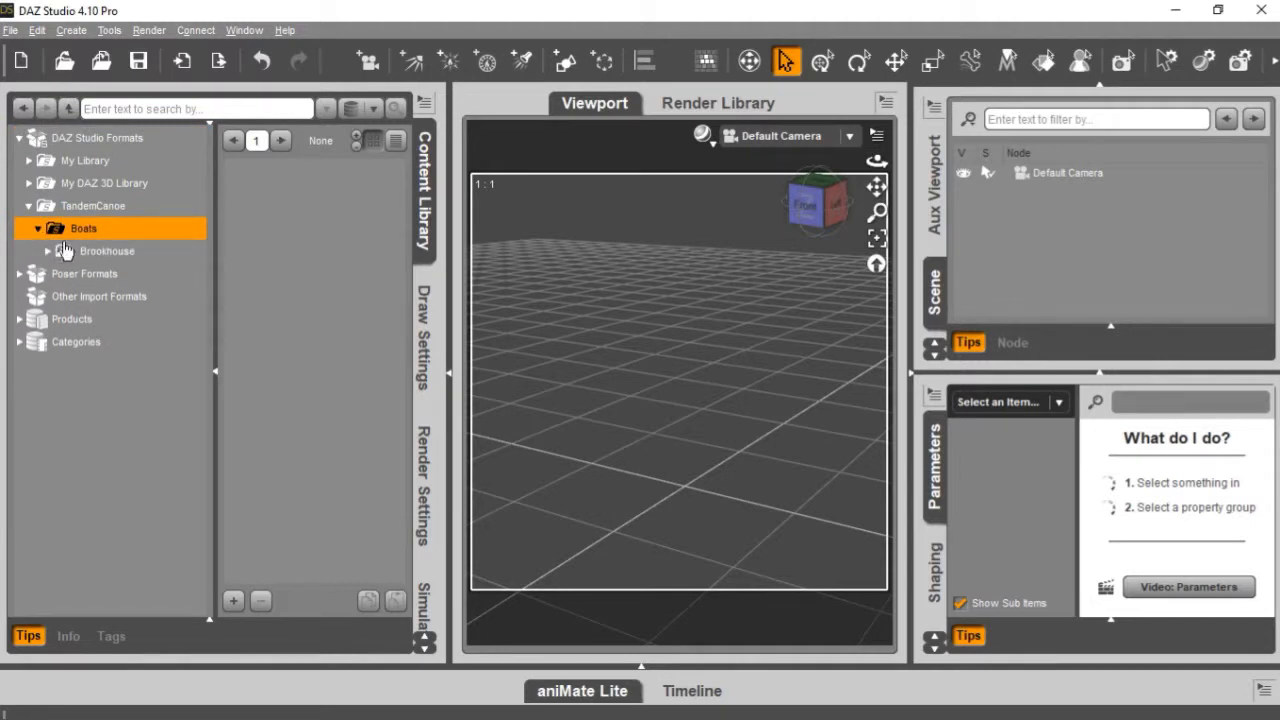
click(47, 251)
click(115, 275)
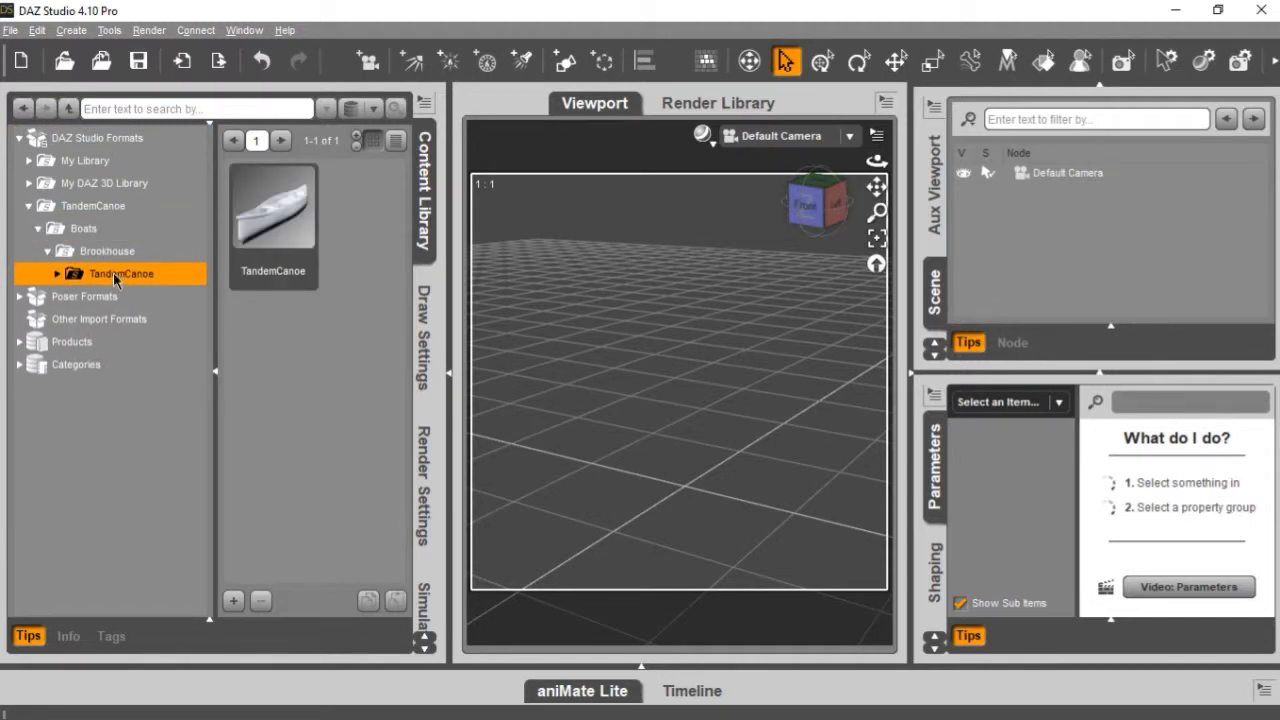
double_click(274, 220)
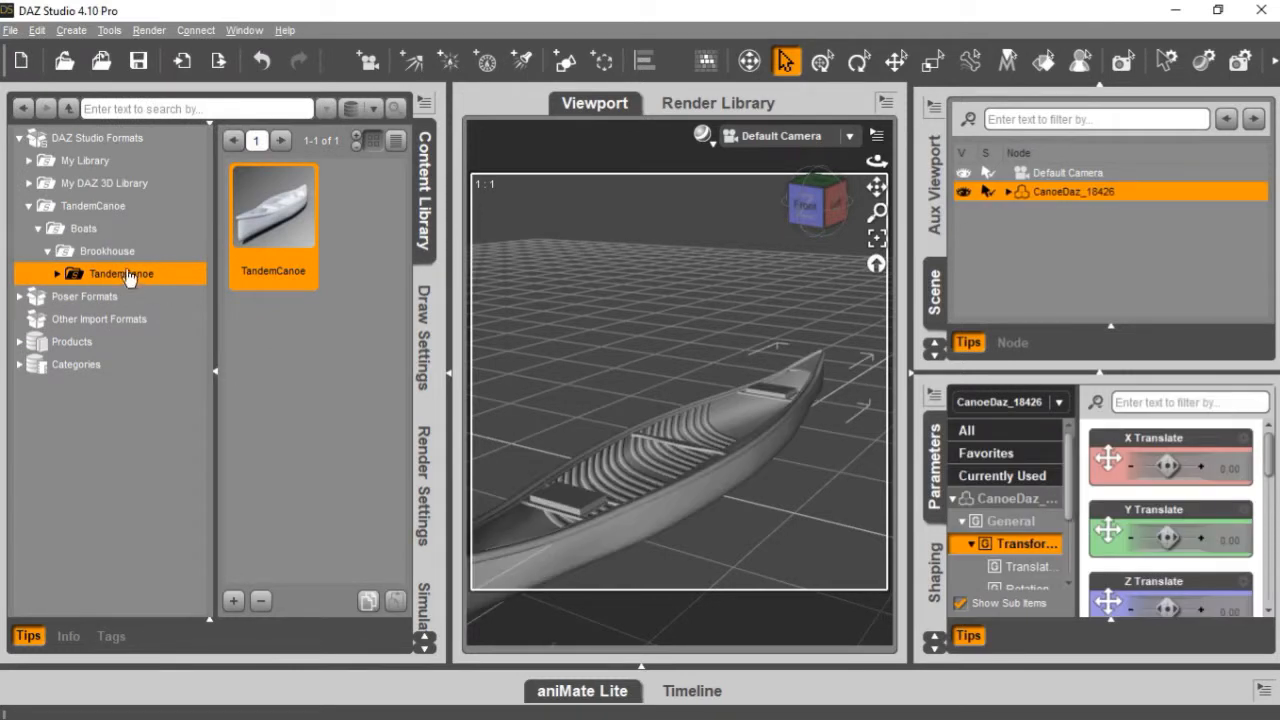
Step: Apply the Canoe_Wooden material preset to the canoe
click(57, 273)
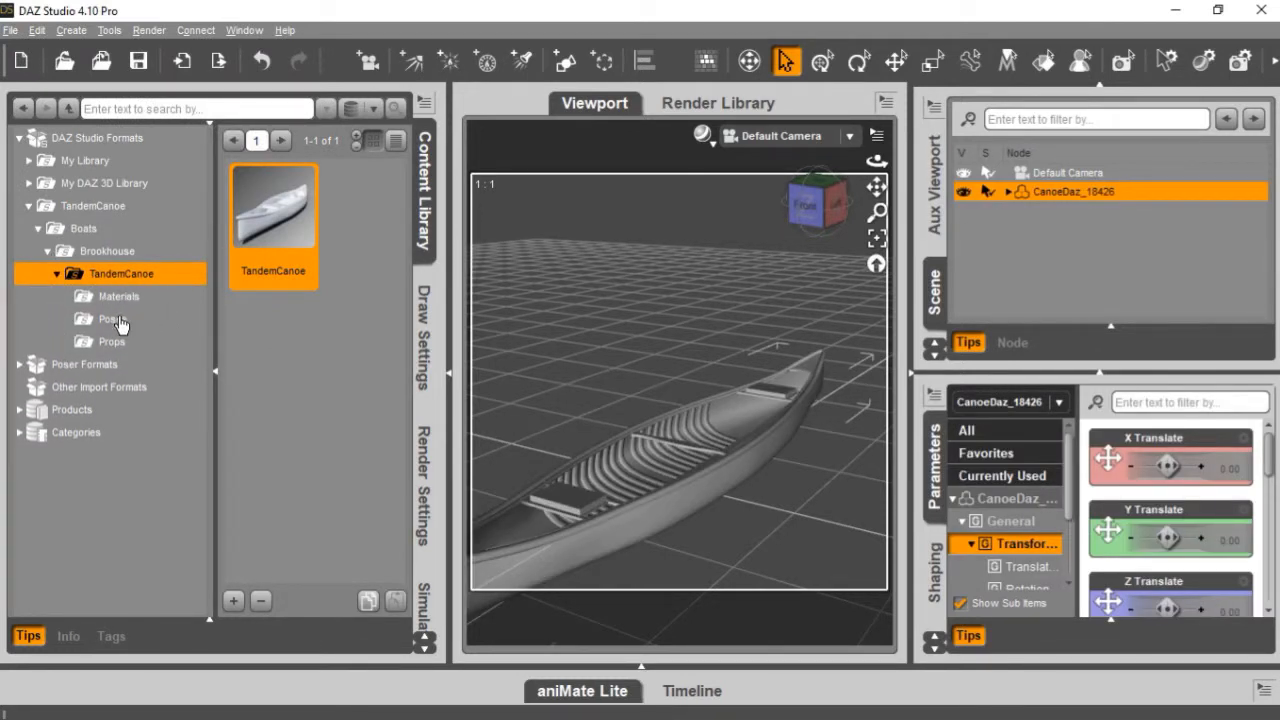
click(119, 300)
double_click(270, 492)
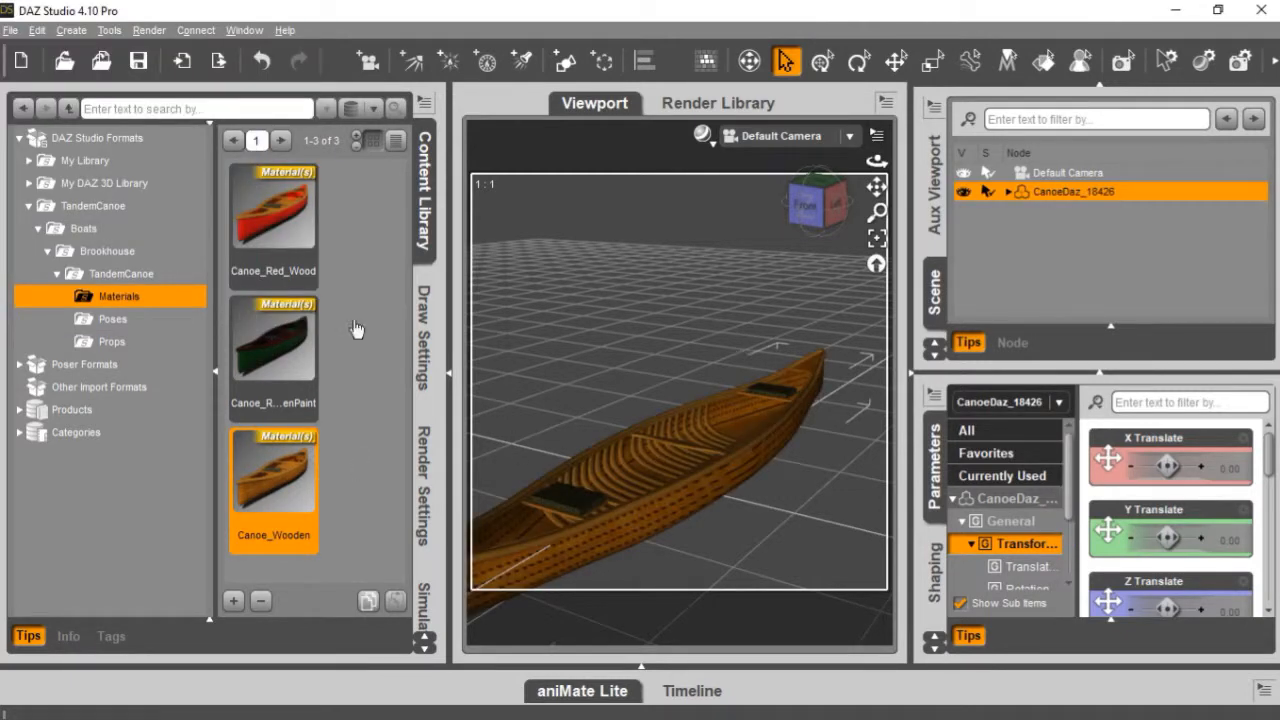
Step: Load the Tandem_Oar prop into the scene and apply the TandemOarG2M_BackRower pose to the oar
click(116, 344)
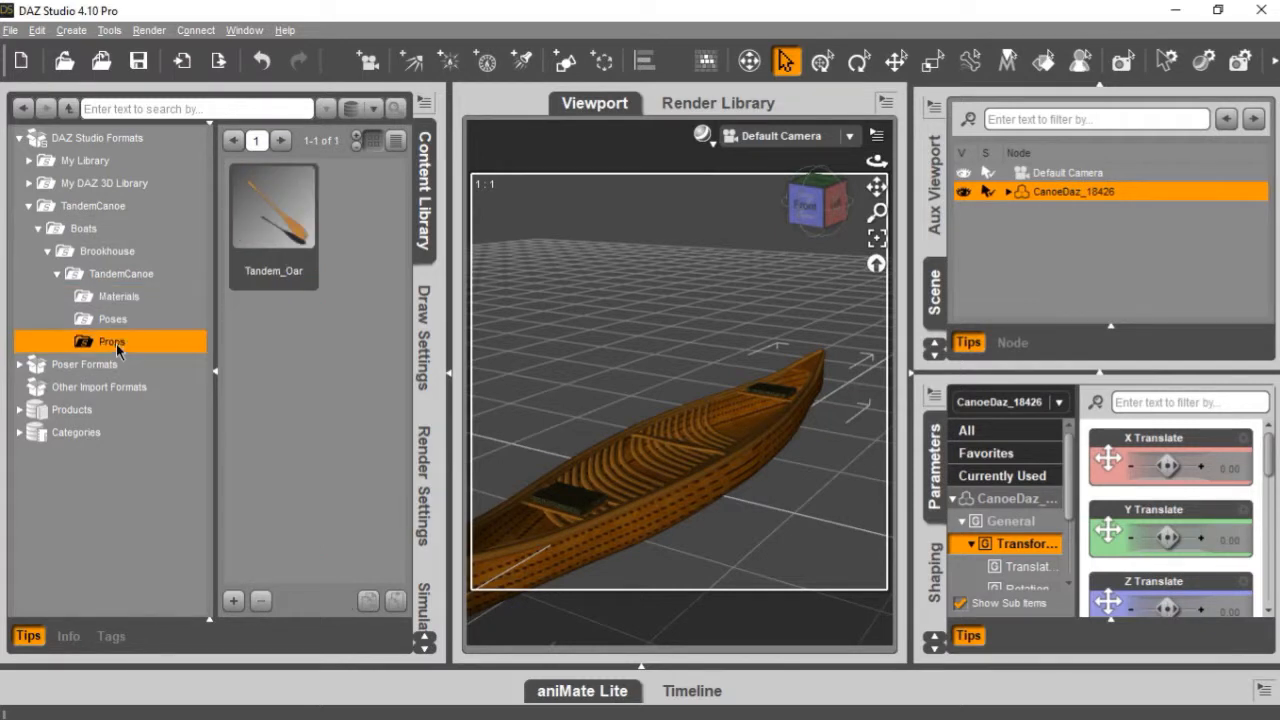
double_click(279, 221)
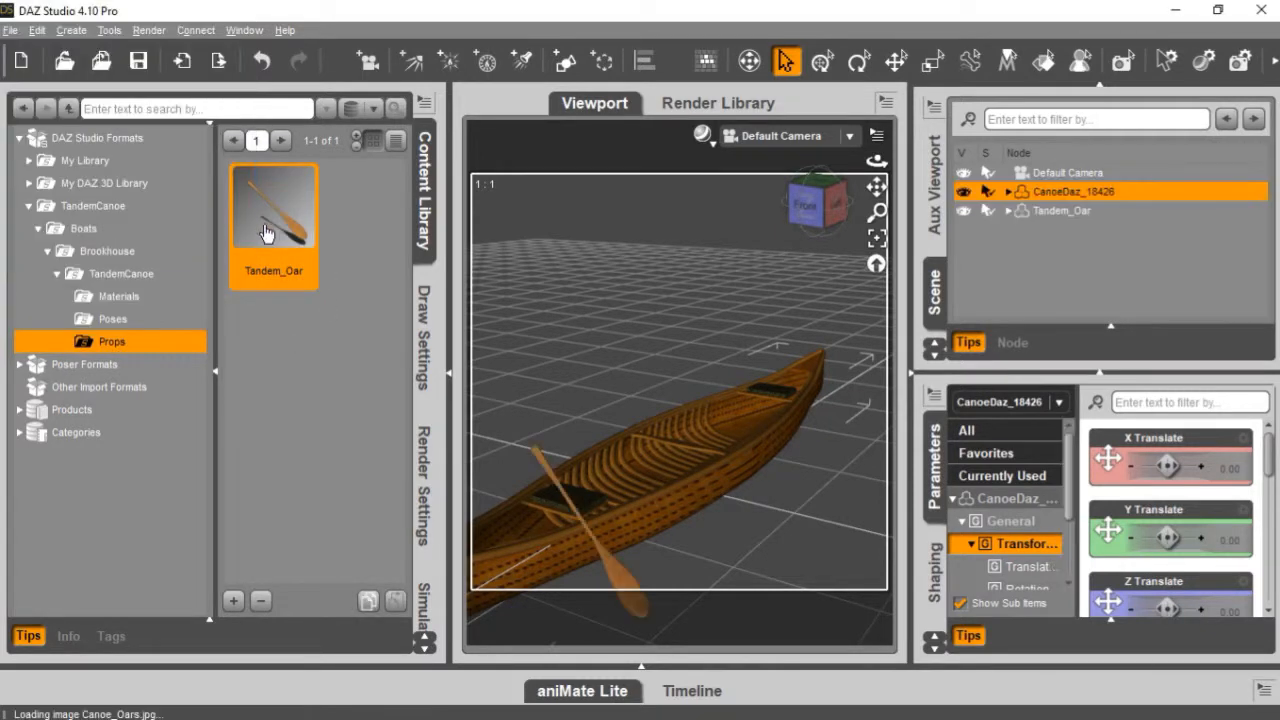
click(122, 320)
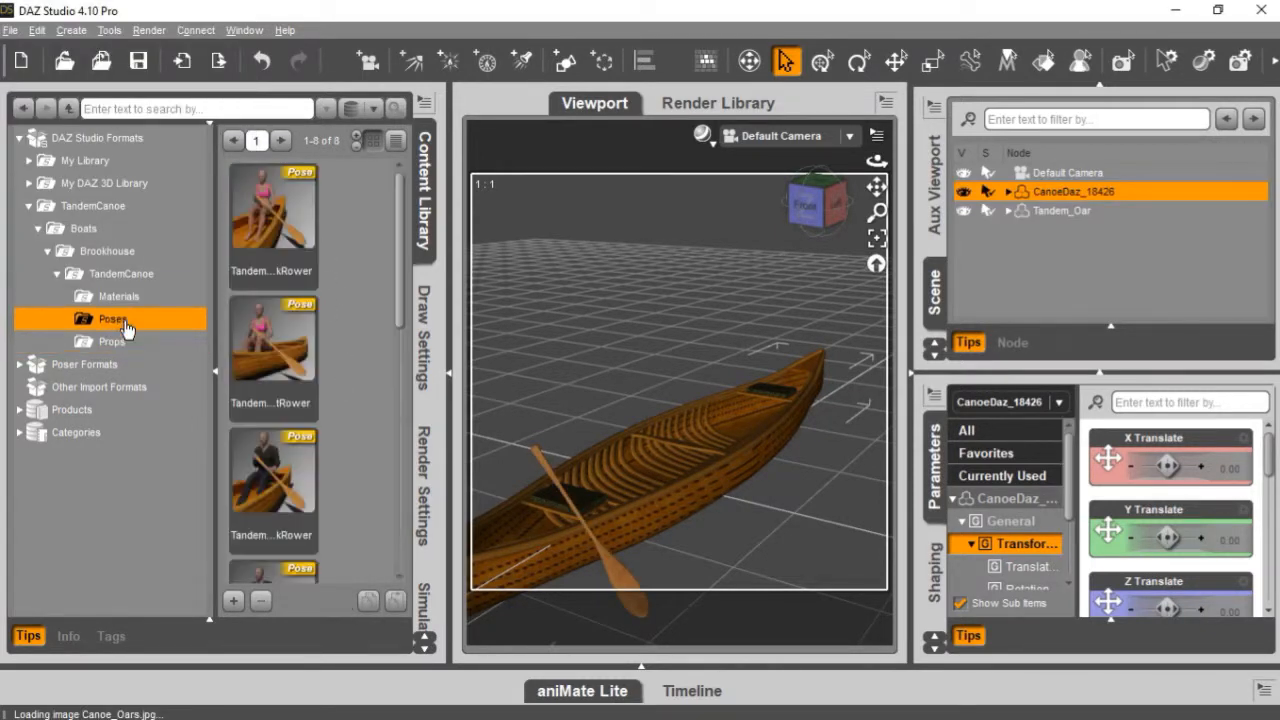
scroll(345, 322, down, 5)
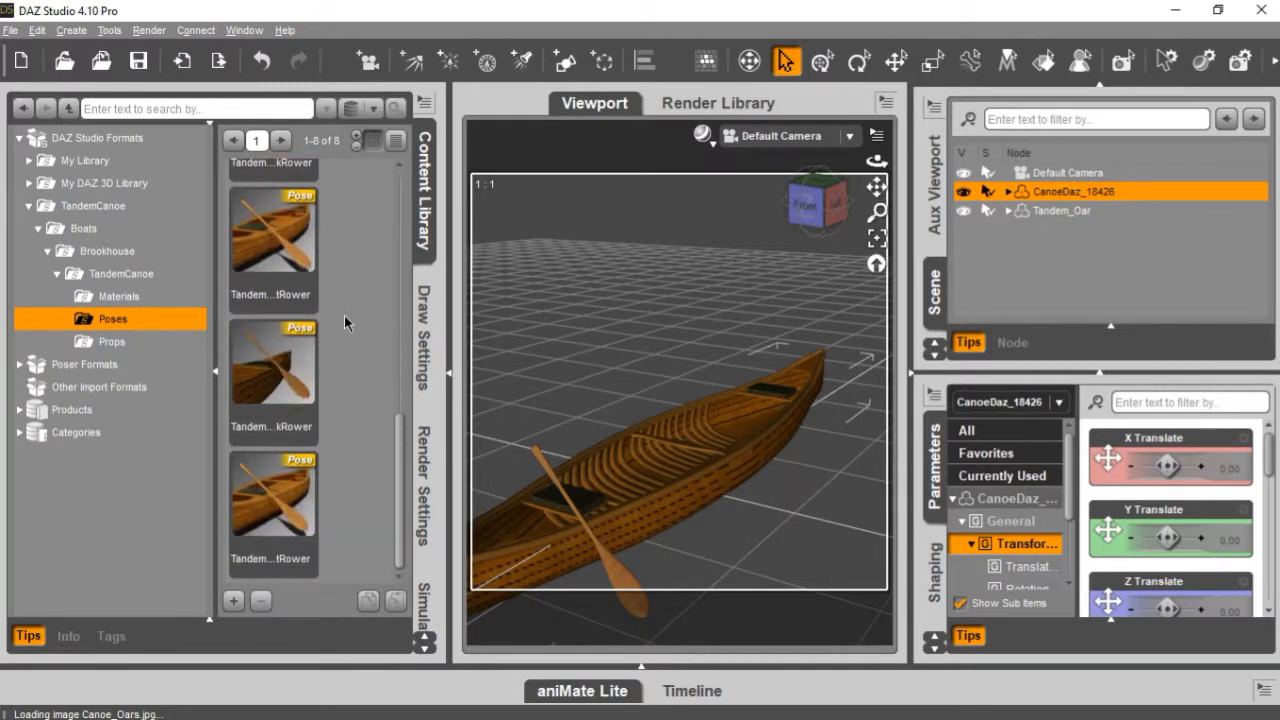
mouse_move(289, 386)
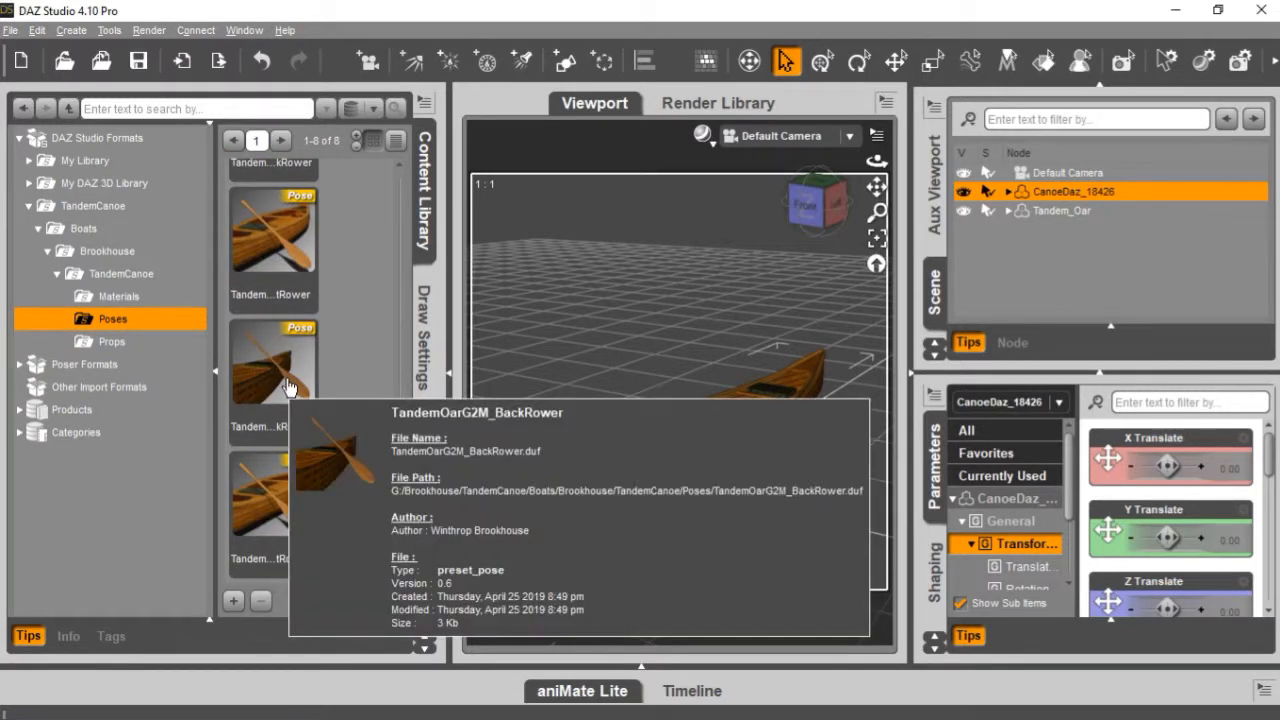
double_click(289, 386)
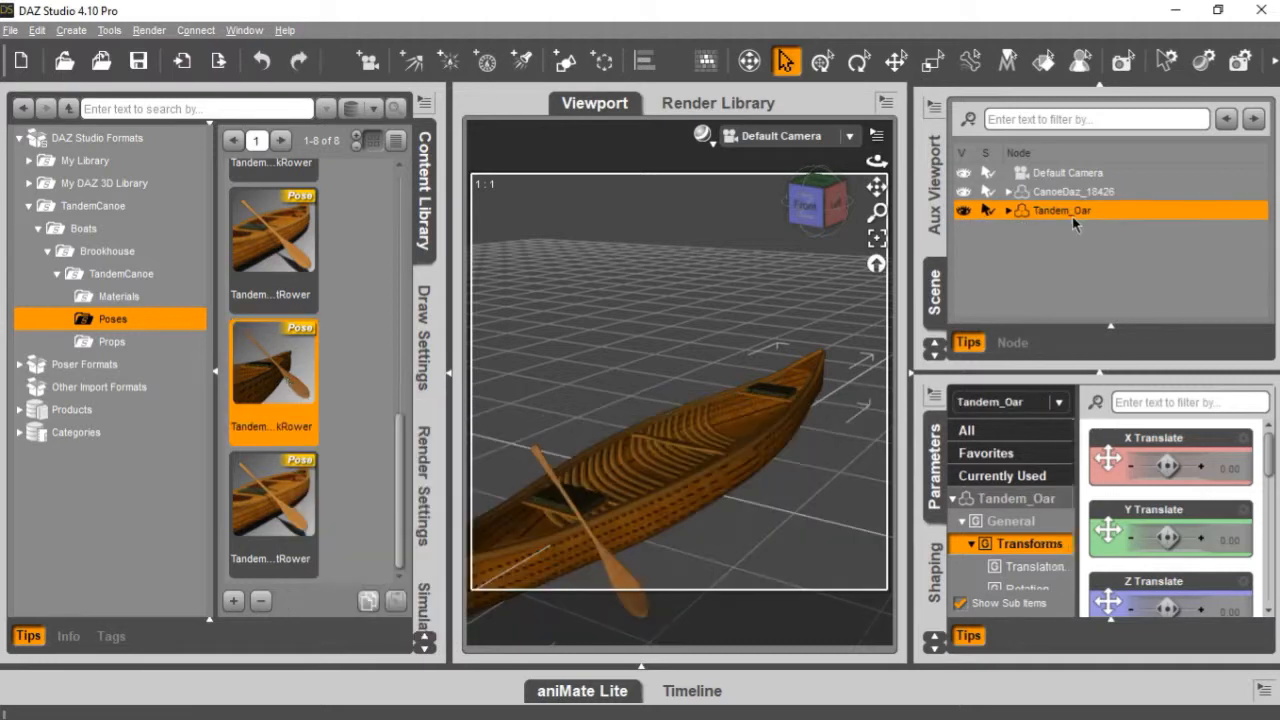
double_click(276, 374)
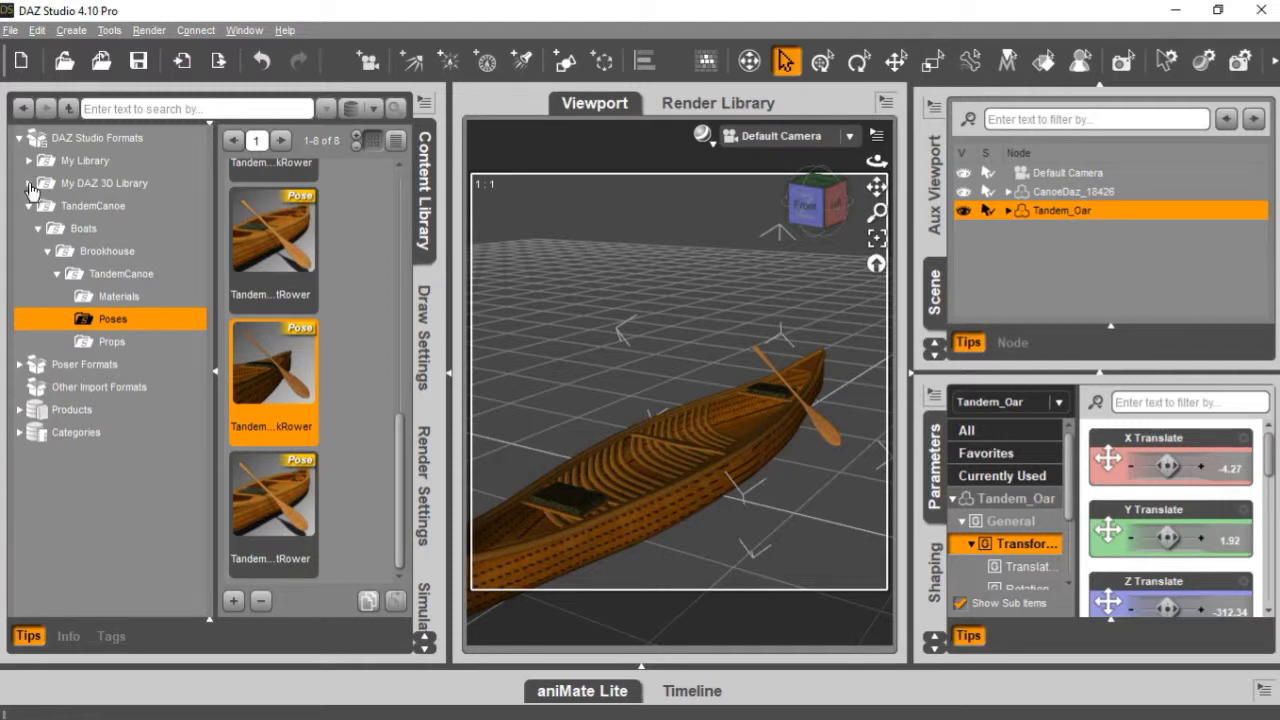
Step: Load the Genesis 2 Base Male figure from the People folder of My DAZ 3D Library
click(29, 183)
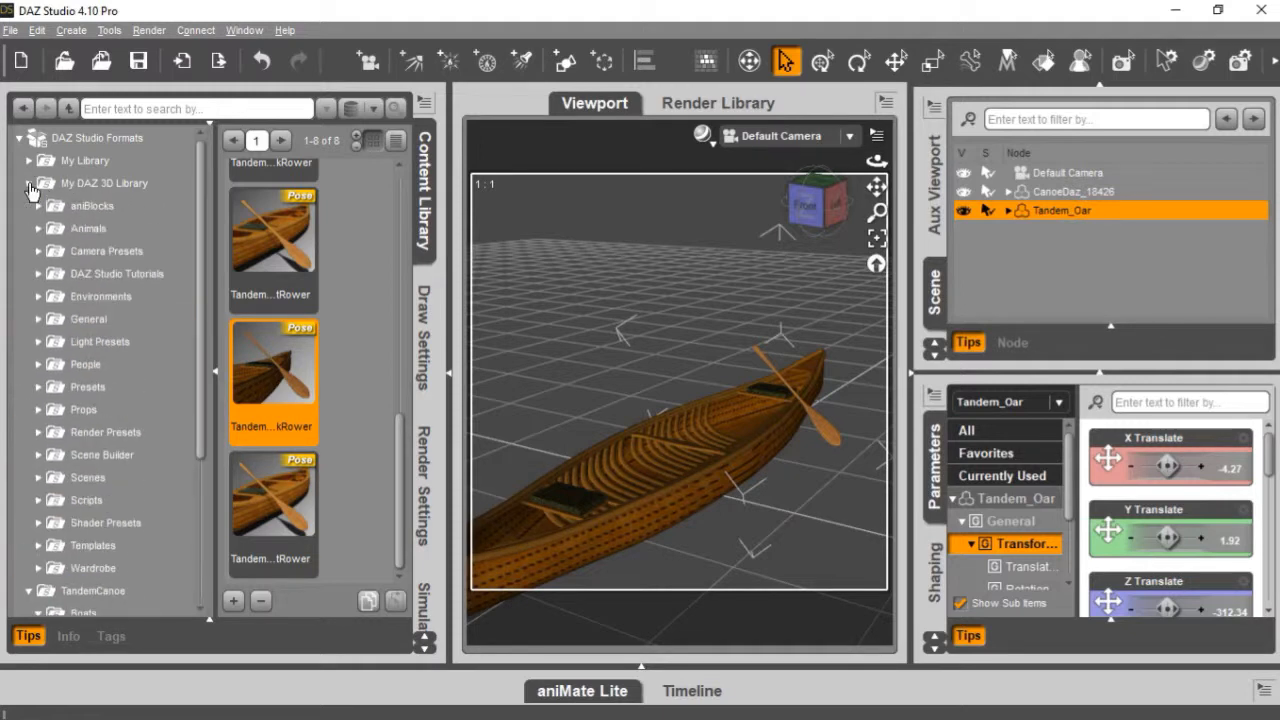
click(42, 366)
click(110, 455)
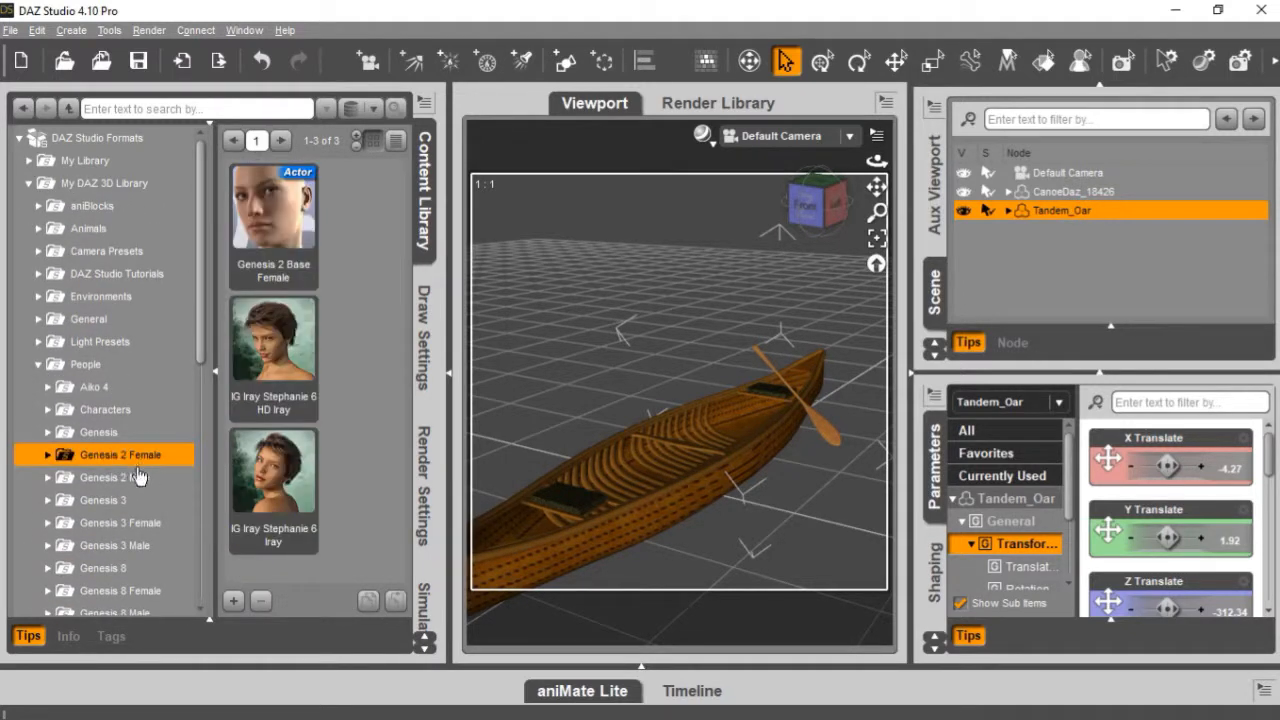
click(135, 478)
double_click(266, 216)
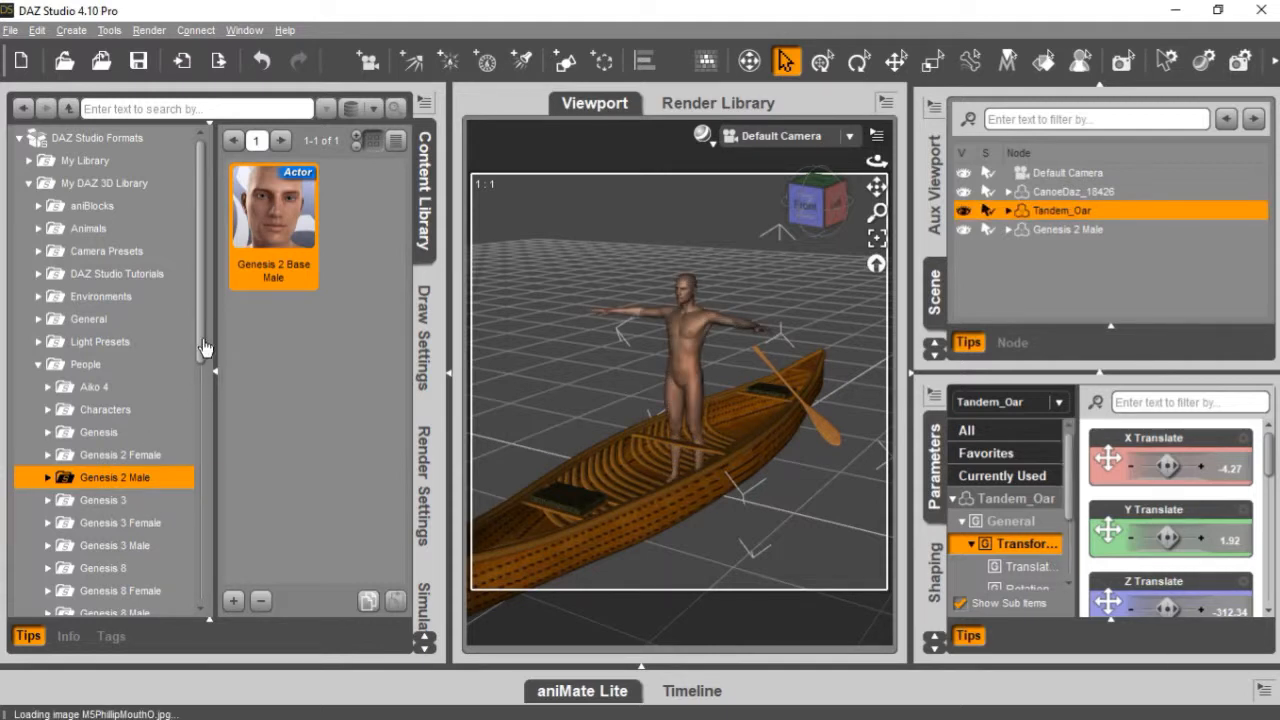
Step: Apply the TandemCanoeG2M_BackRower pose to the Genesis 2 Male figure with the limits turned off
drag(206, 345, 203, 587)
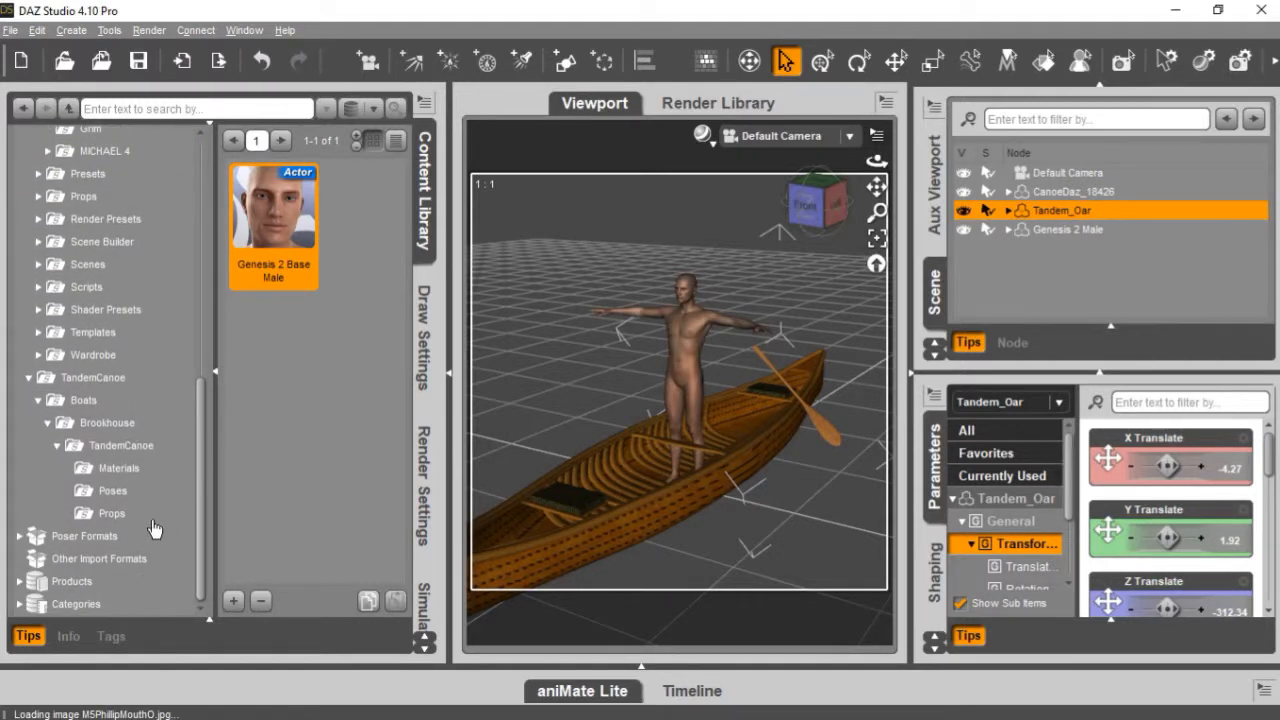
click(122, 492)
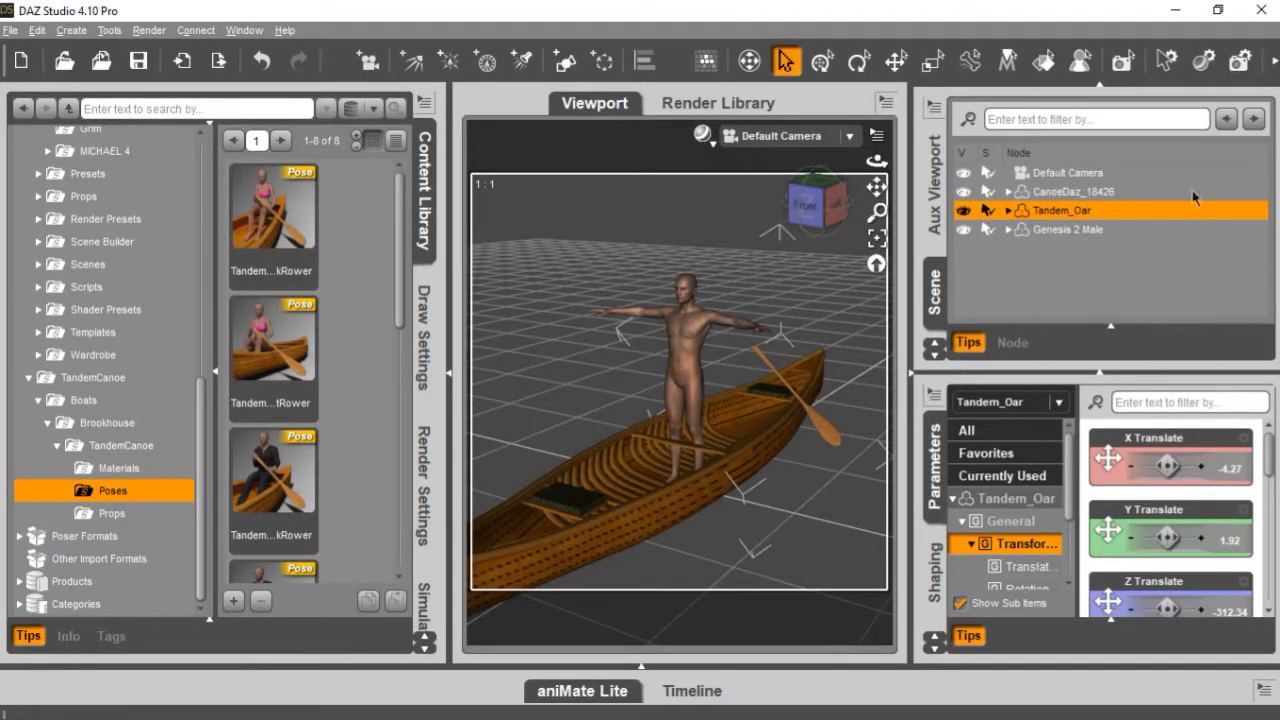
click(1077, 229)
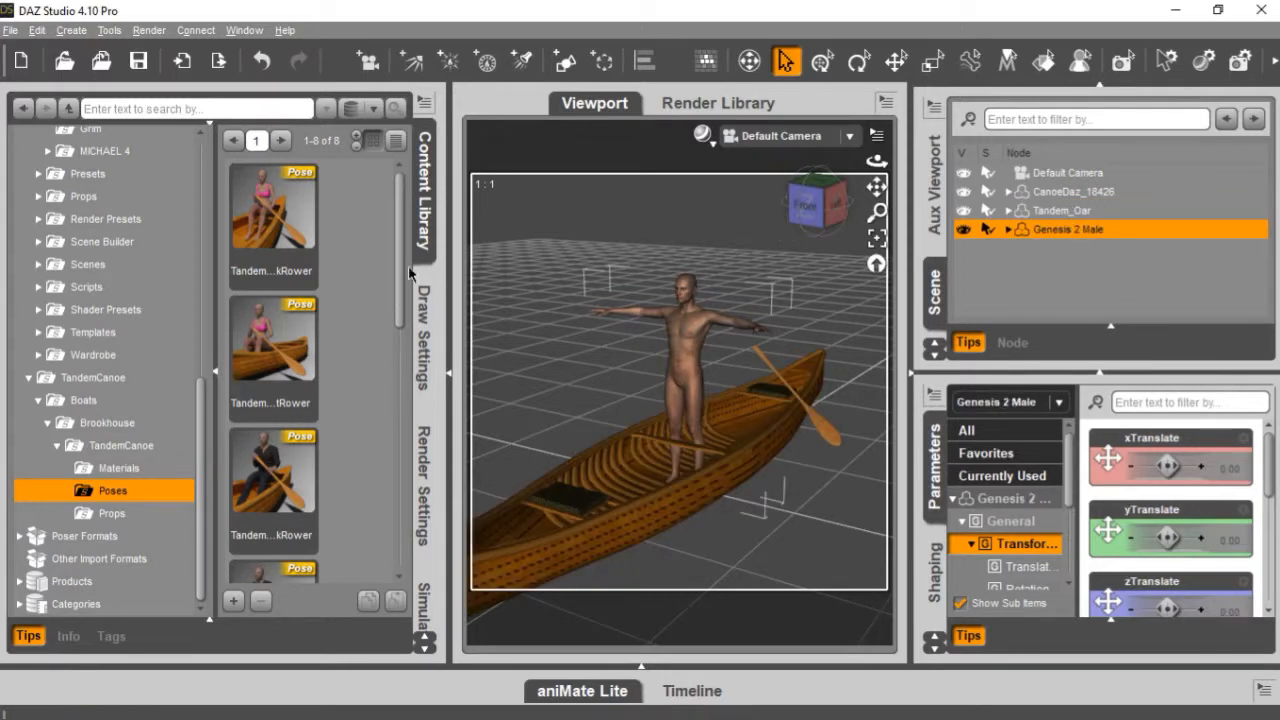
drag(400, 272, 412, 327)
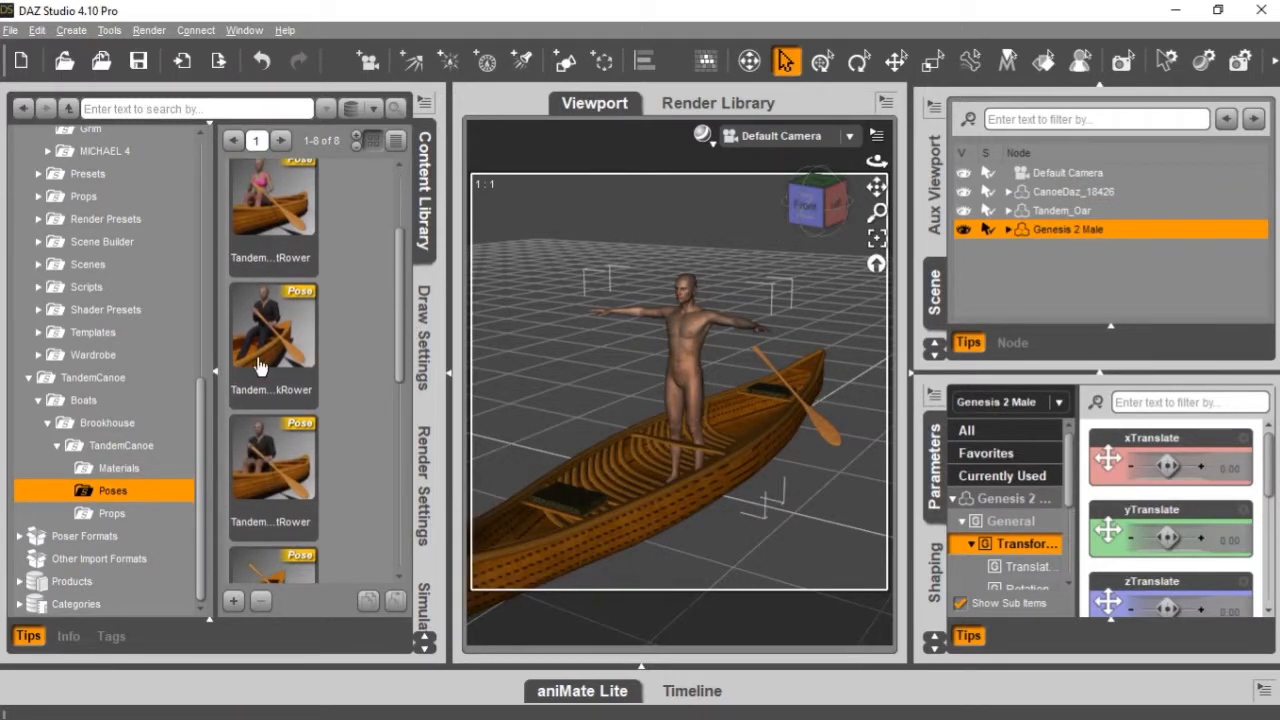
mouse_move(270, 363)
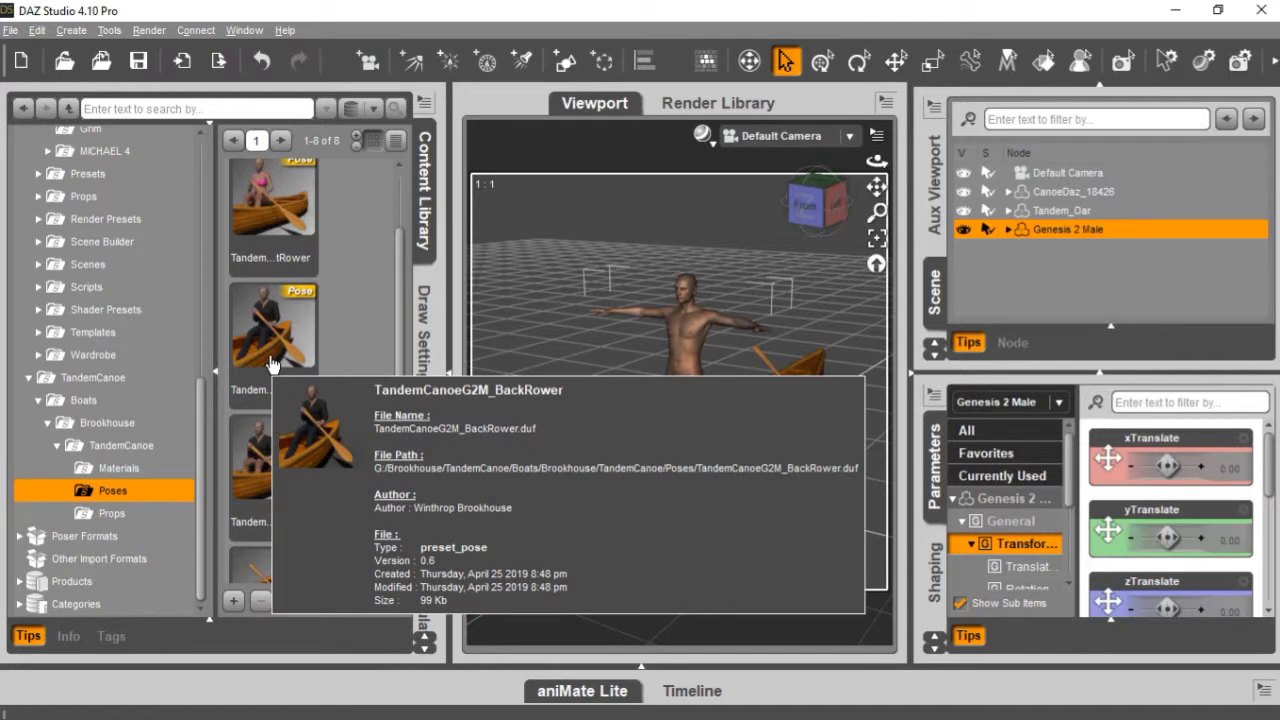
double_click(270, 363)
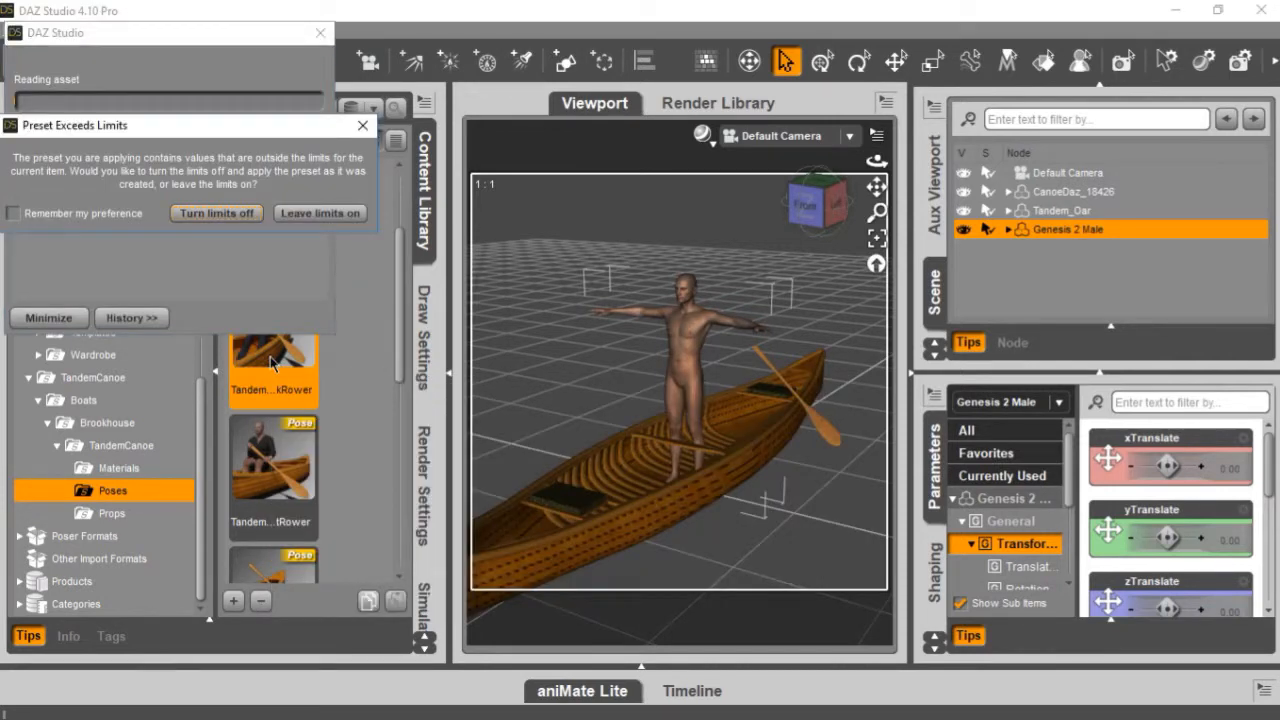
click(216, 213)
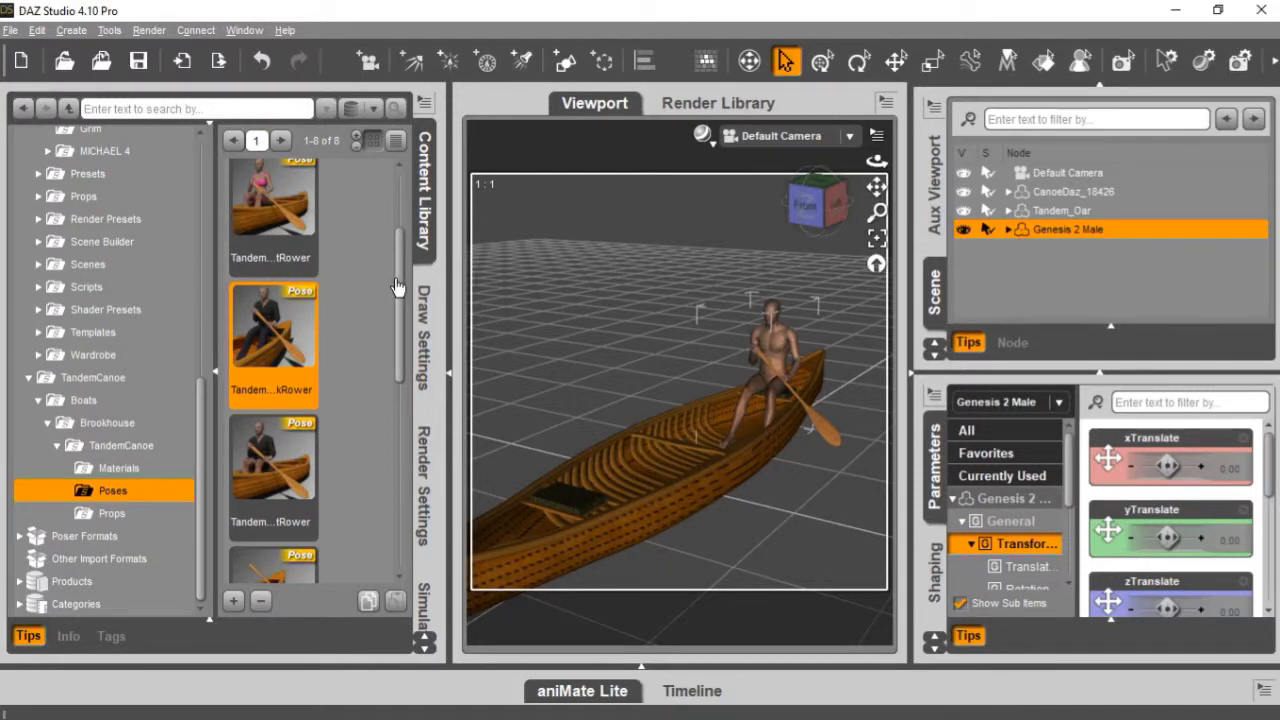
Step: Remove the TandemCanoe base directory from the DAZ Studio Formats content library
drag(398, 286, 397, 203)
click(29, 378)
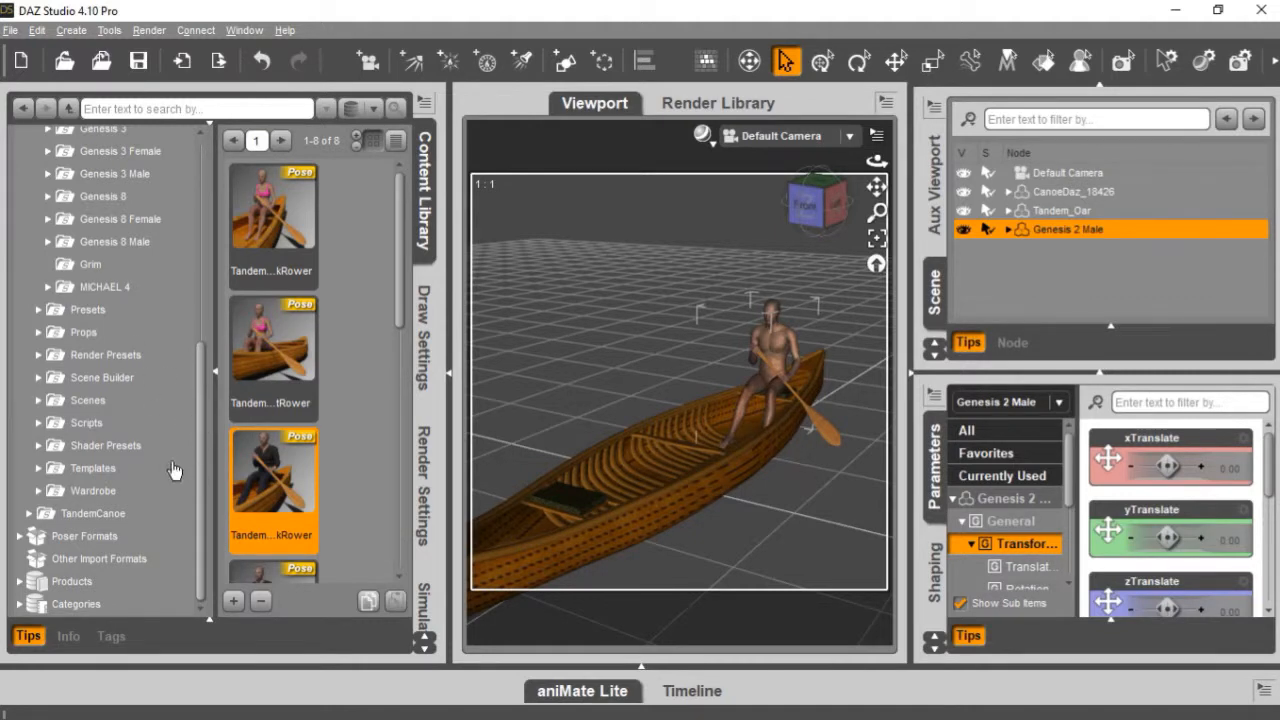
right_click(113, 514)
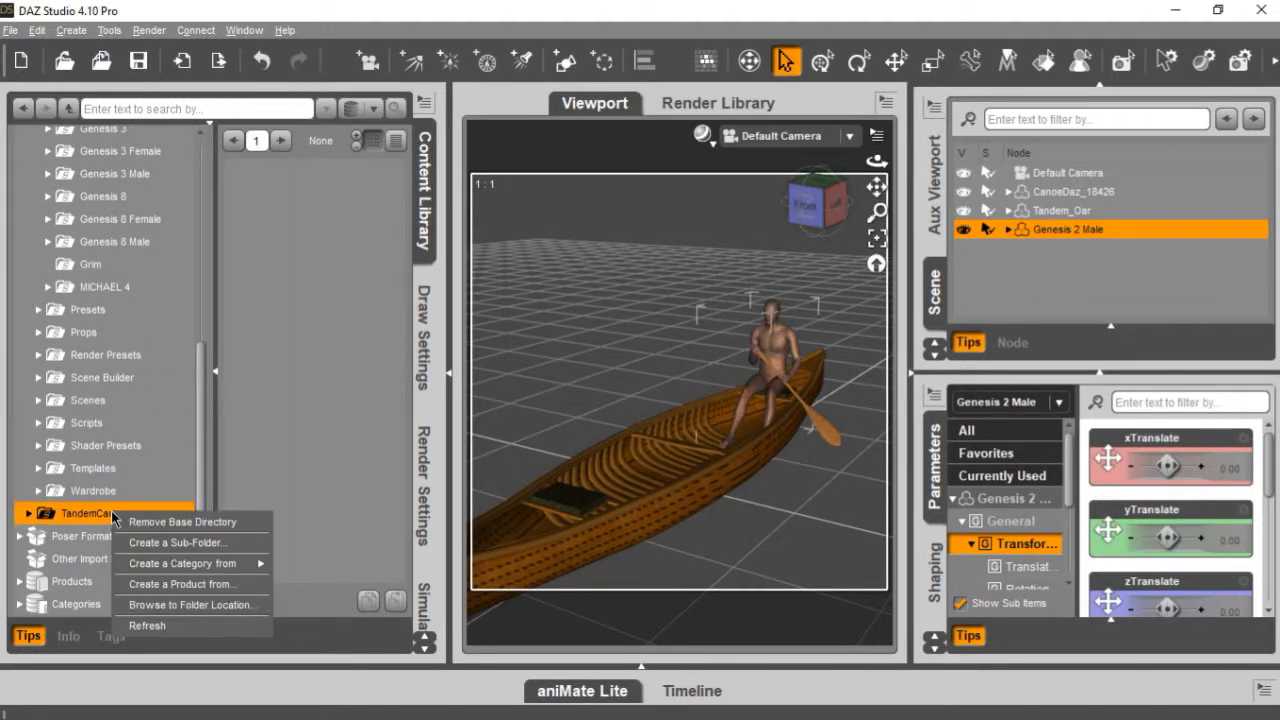
click(169, 522)
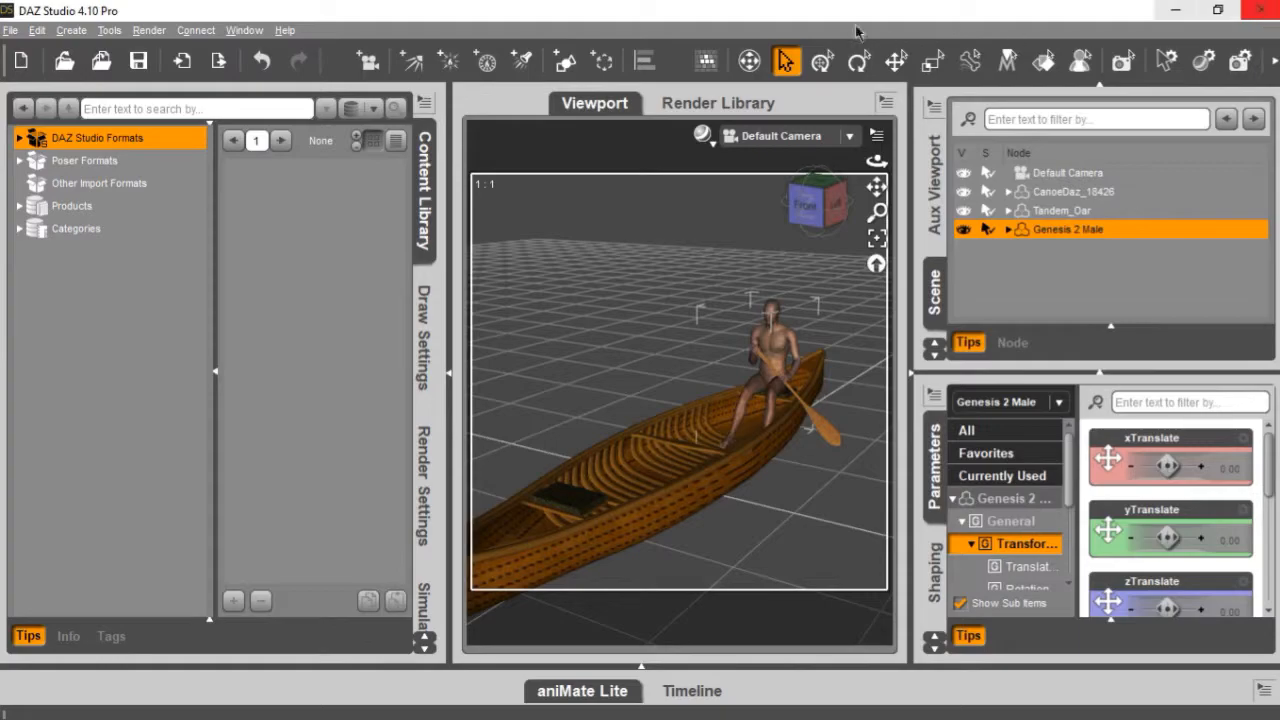
Step: Switch to File Explorer, open StorageG (G:) in a second window and arrange the two windows side by side
right_click(722, 362)
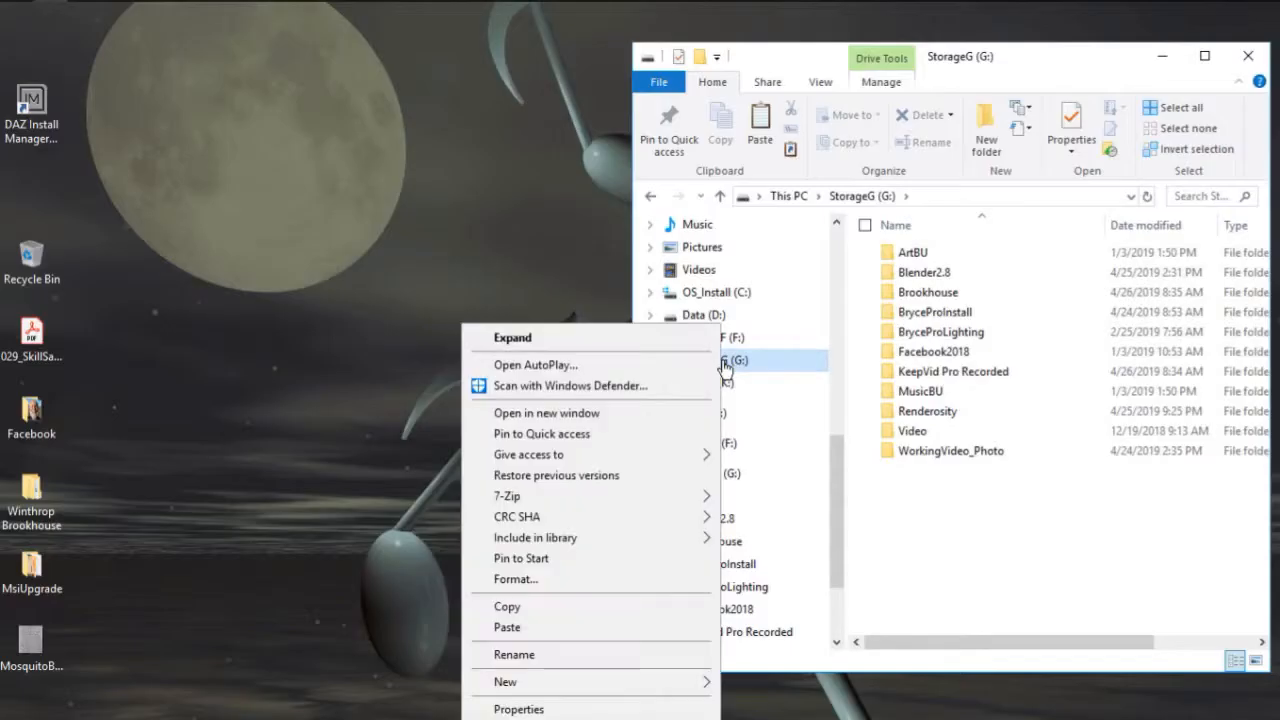
mouse_move(566, 461)
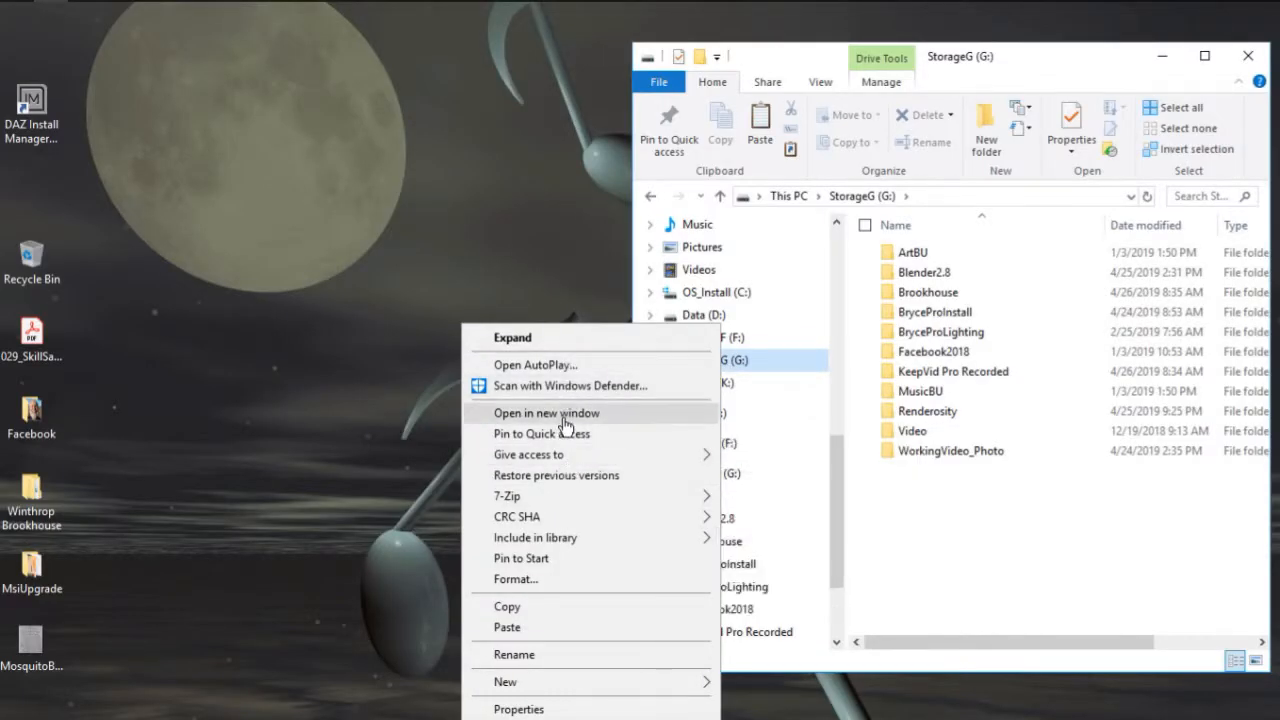
click(568, 420)
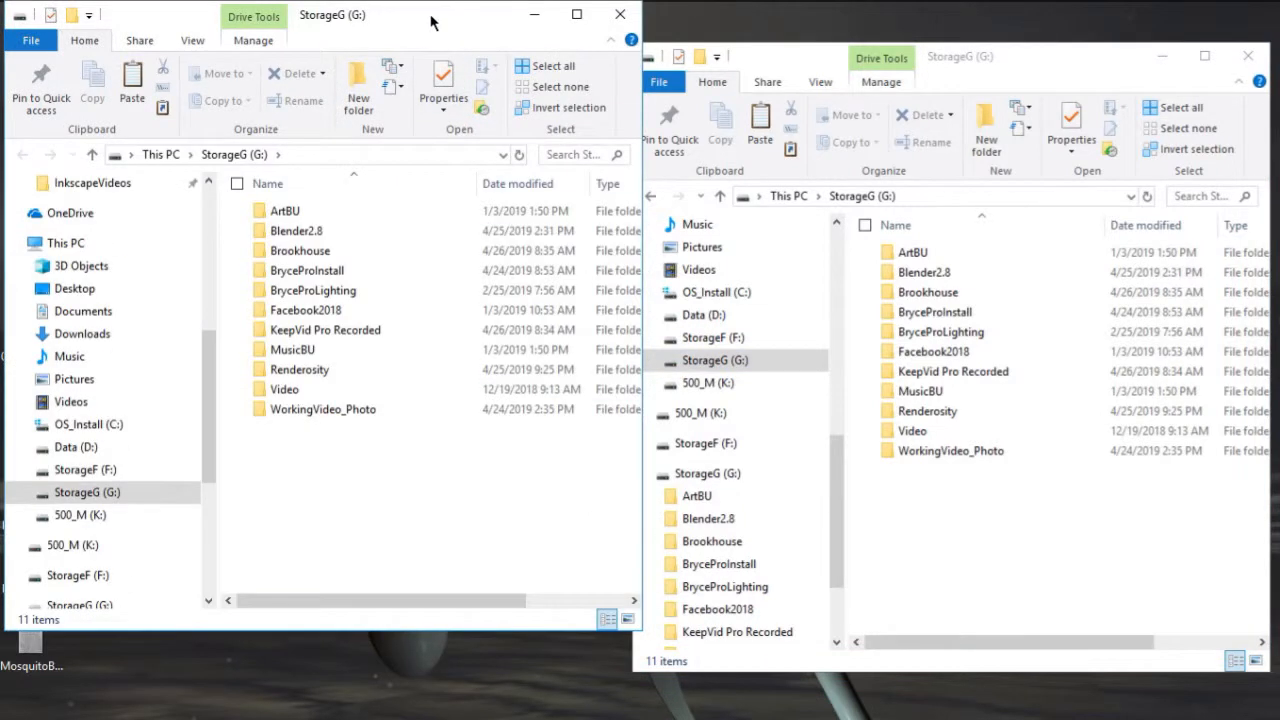
mouse_move(450, 77)
mouse_down()
mouse_move(435, 49)
mouse_move(440, 77)
mouse_up()
drag(783, 52, 794, 56)
drag(439, 65, 448, 58)
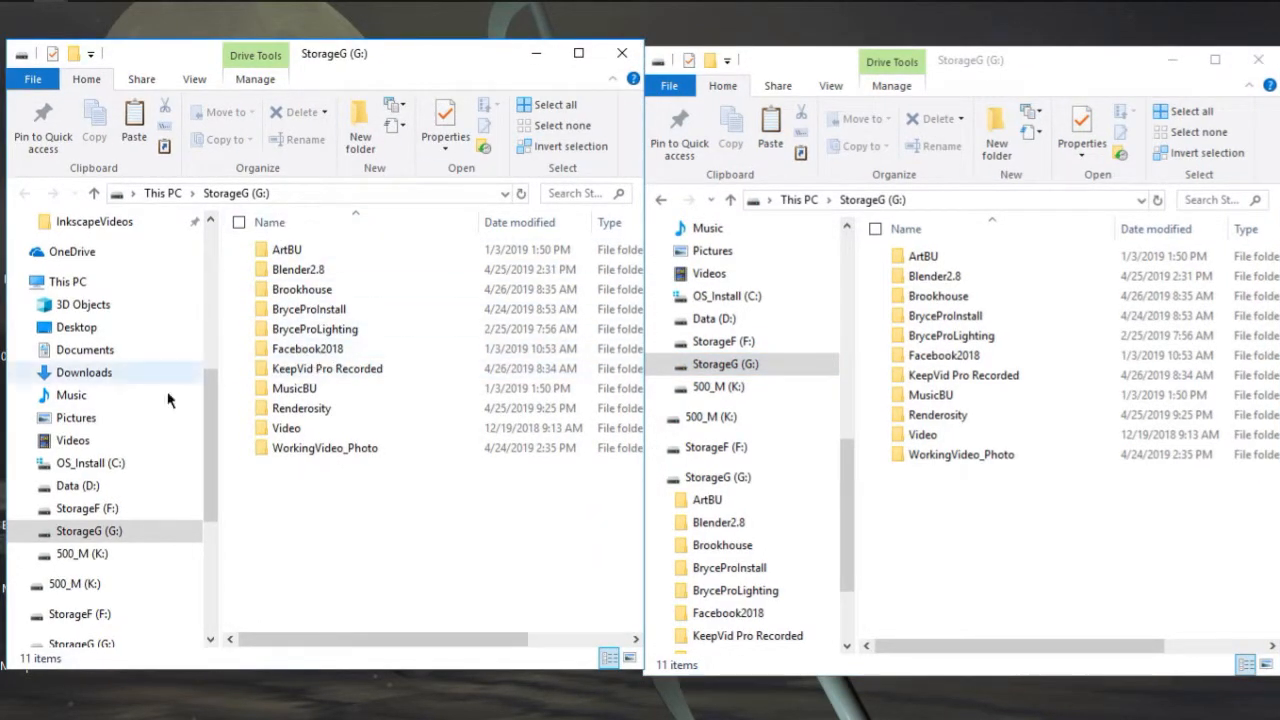
Step: Browse one Explorer window to the My DAZ 3D Library folder in Public Documents on OS_Install (C:)
right_click(93, 468)
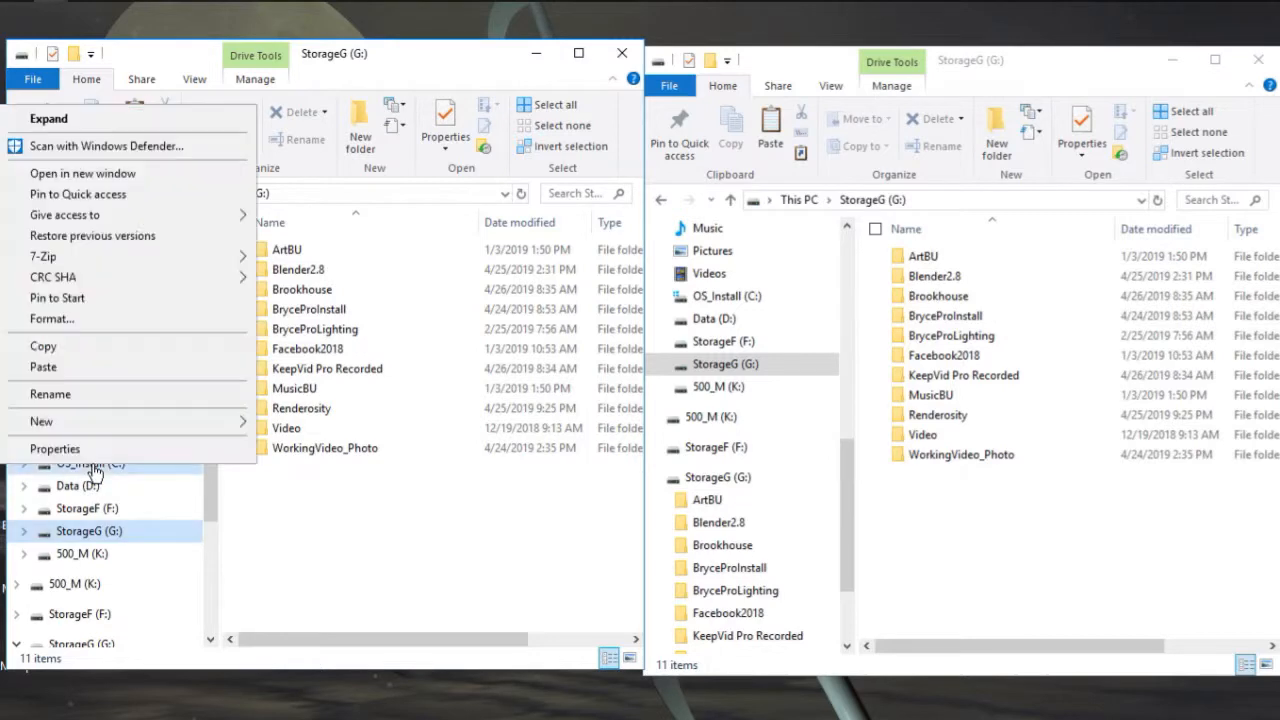
click(100, 450)
click(112, 466)
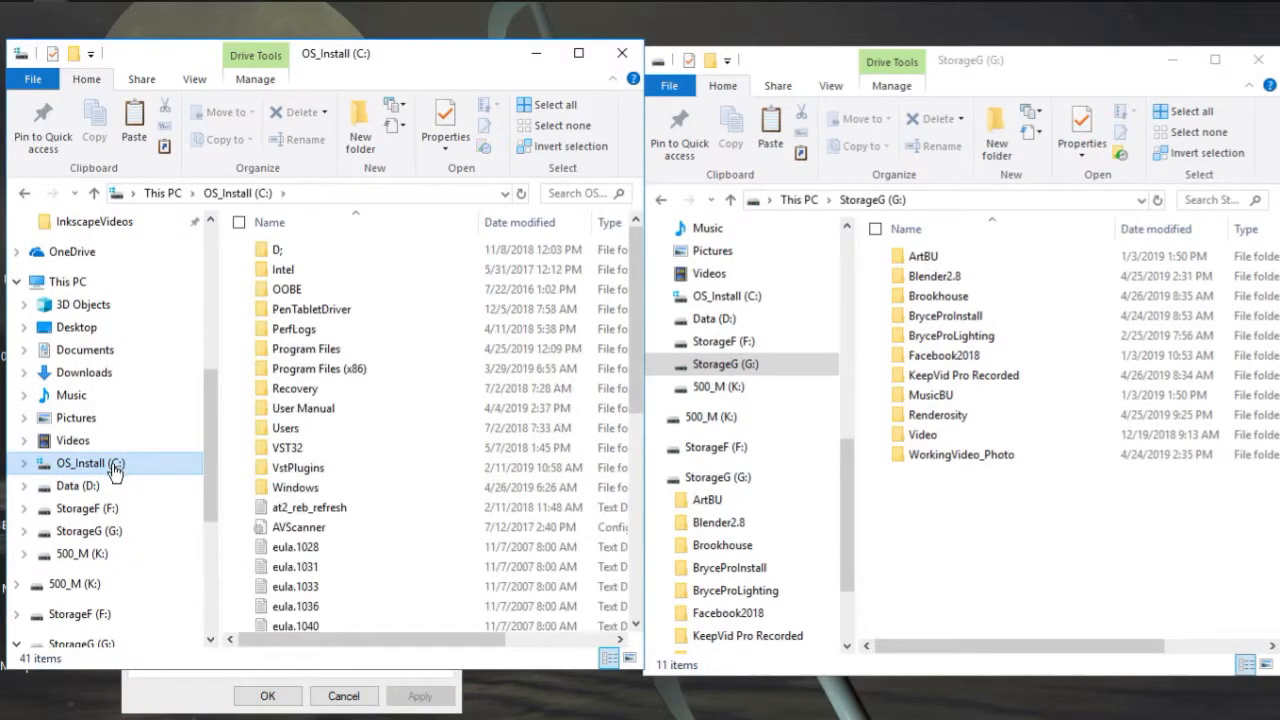
click(290, 447)
double_click(290, 431)
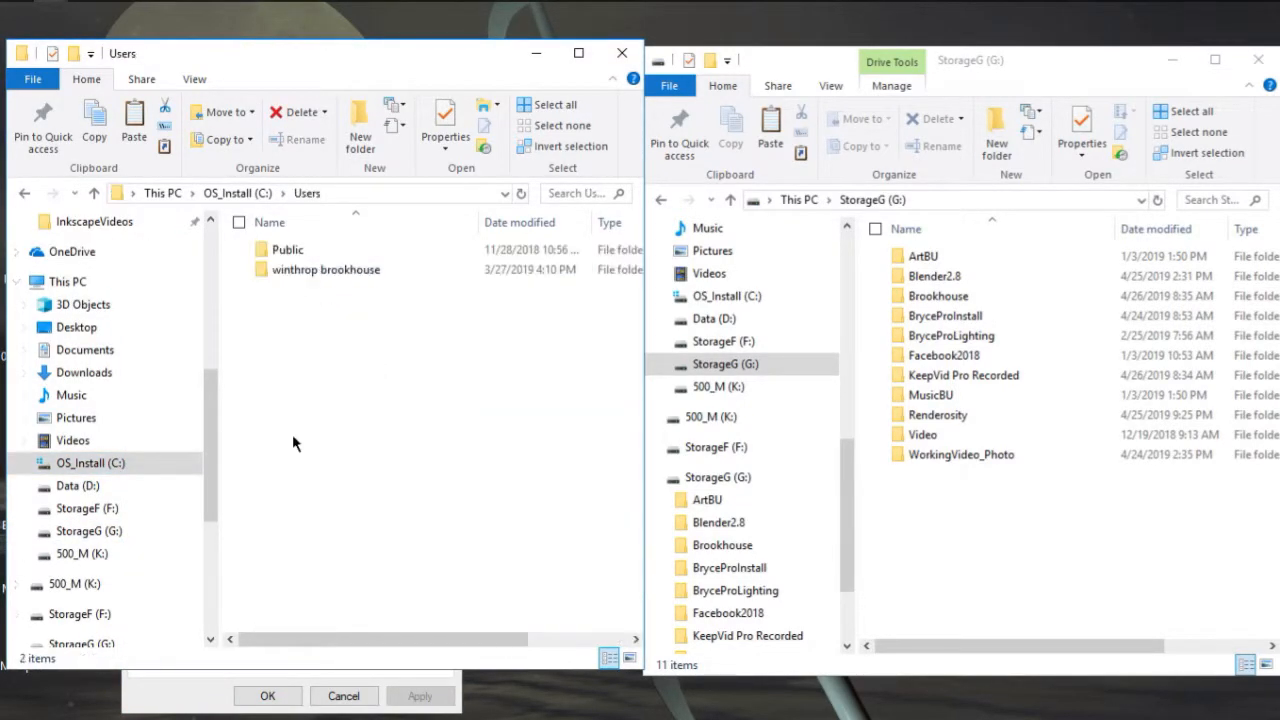
double_click(302, 250)
double_click(306, 252)
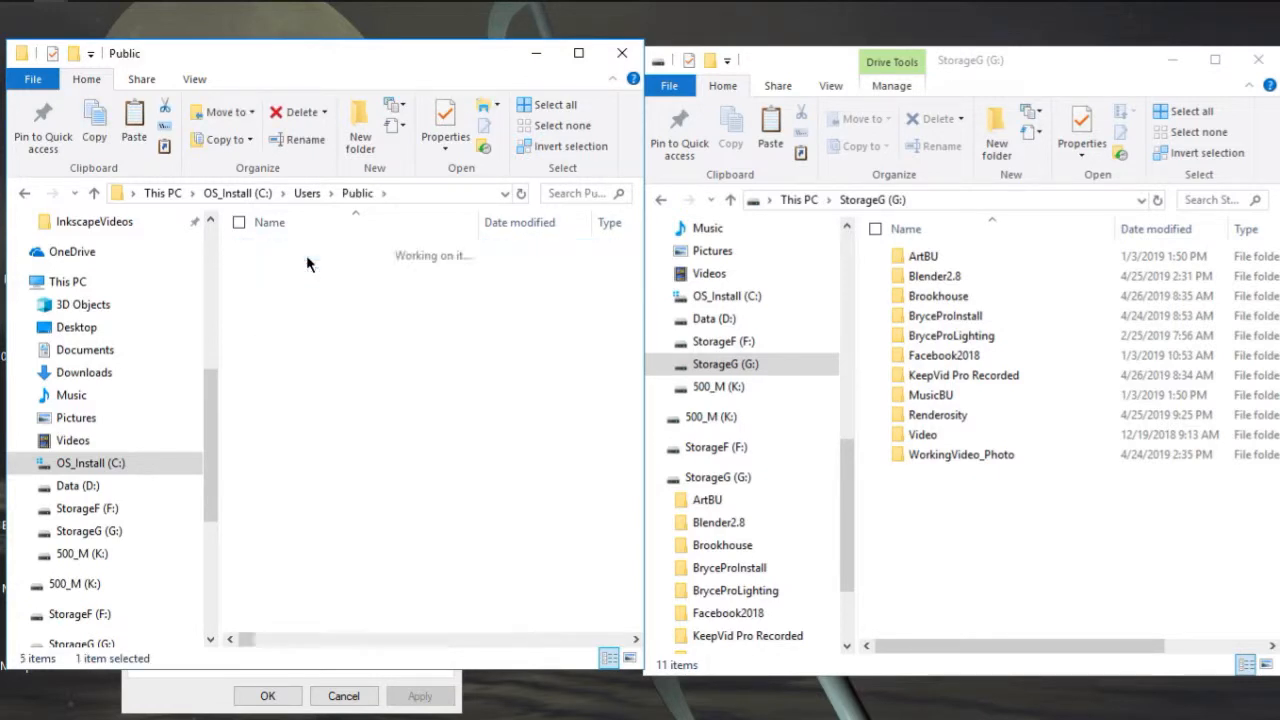
double_click(337, 306)
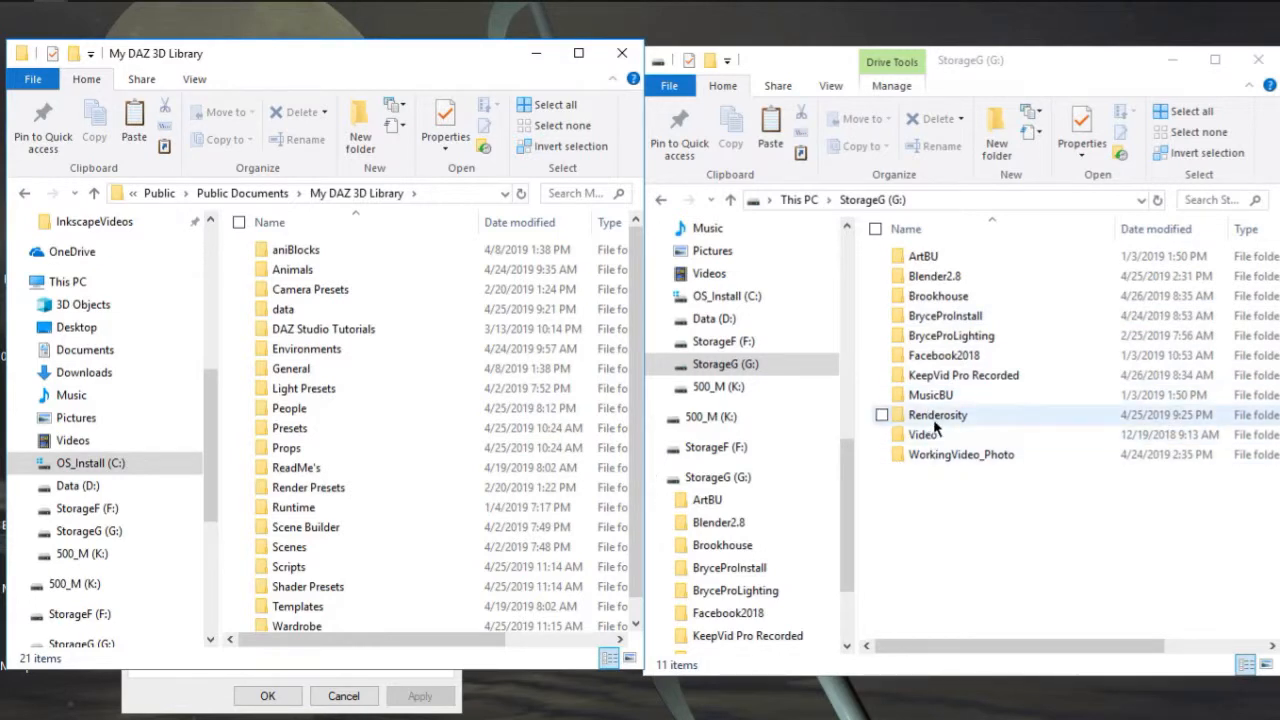
Step: Copy the Boats folder from the TandemCanoe folder on StorageG (G:) into My DAZ 3D Library
click(722, 478)
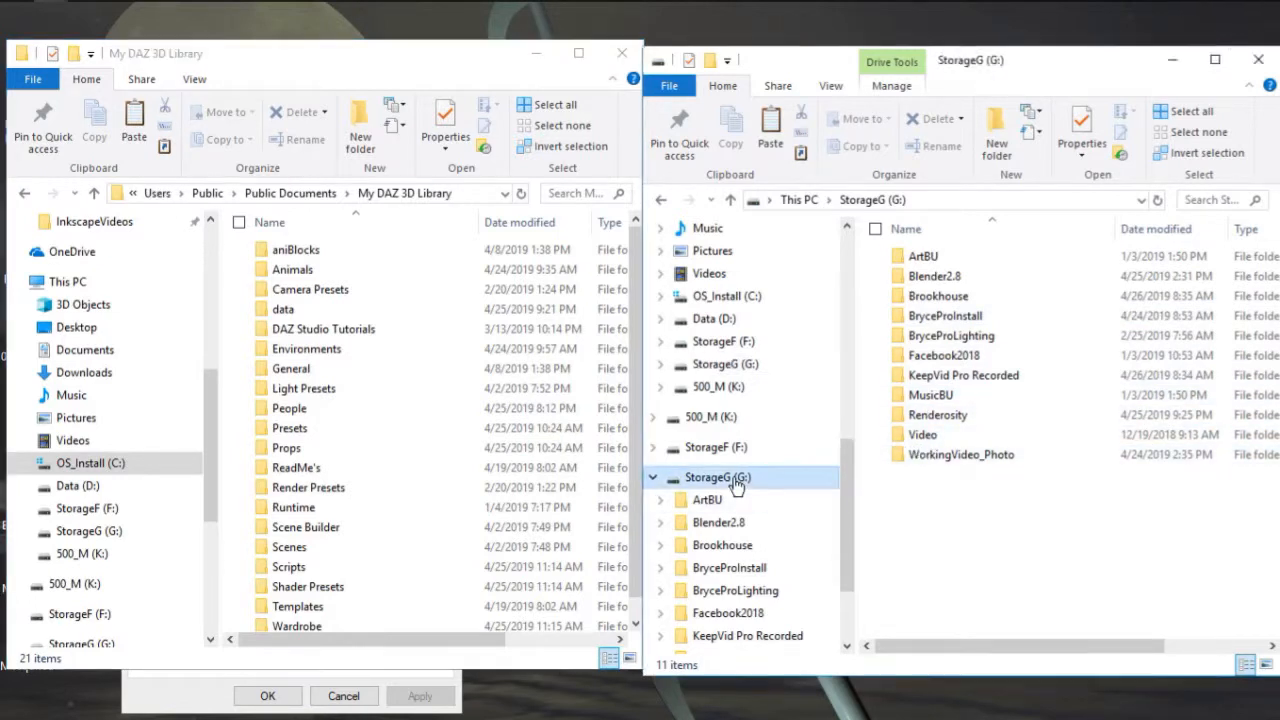
double_click(945, 296)
double_click(938, 258)
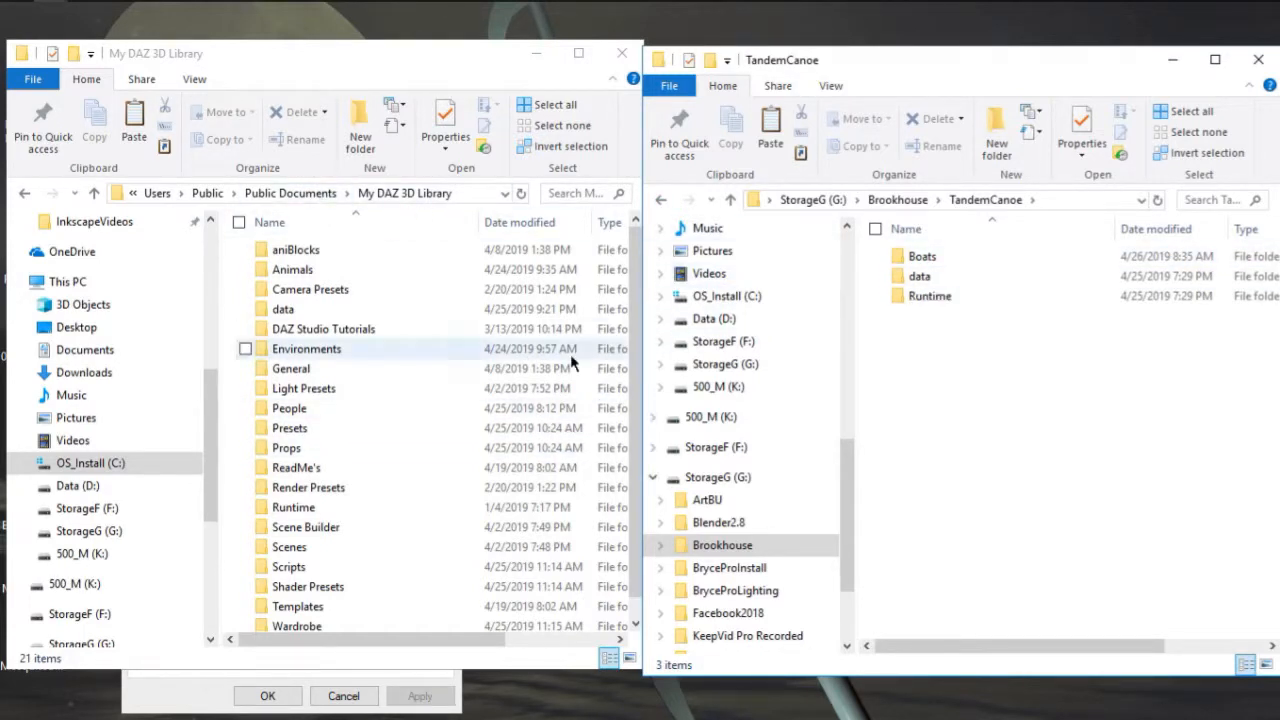
drag(632, 383, 632, 408)
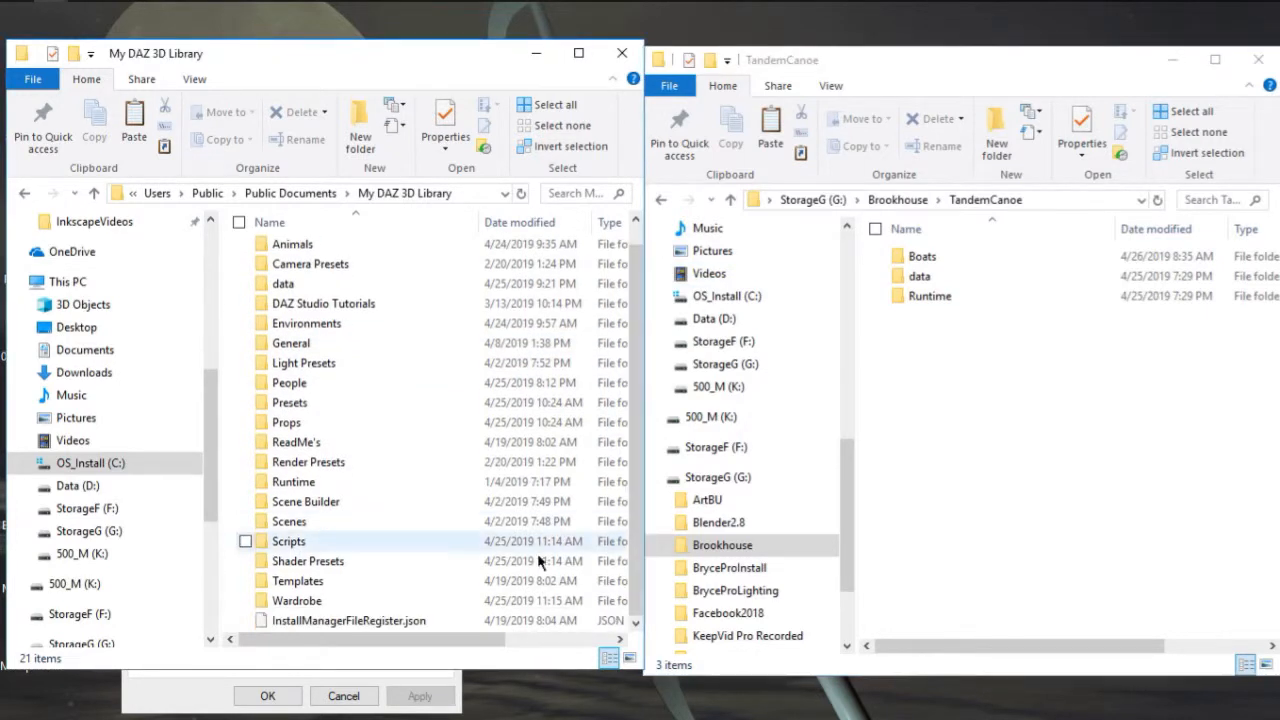
drag(920, 266, 419, 628)
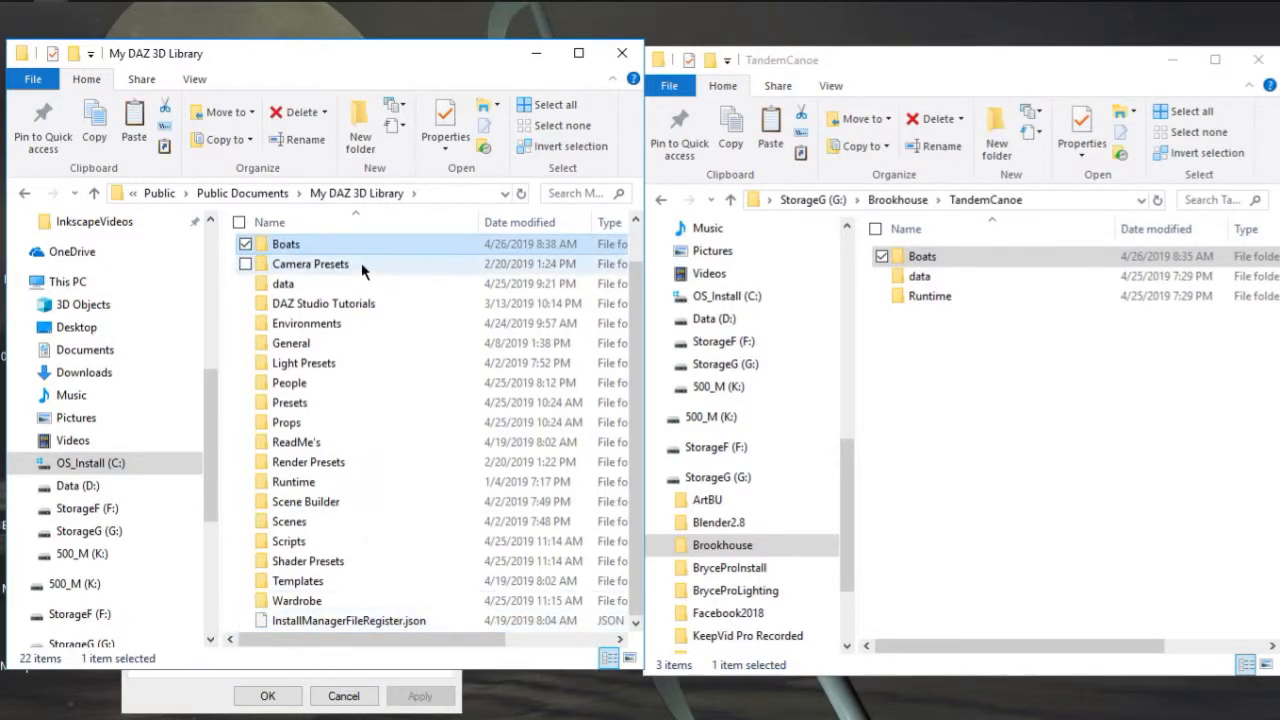
Step: Copy the vendor folder inside TandemCanoe's data folder into the data folder of My DAZ 3D Library
double_click(918, 276)
double_click(307, 283)
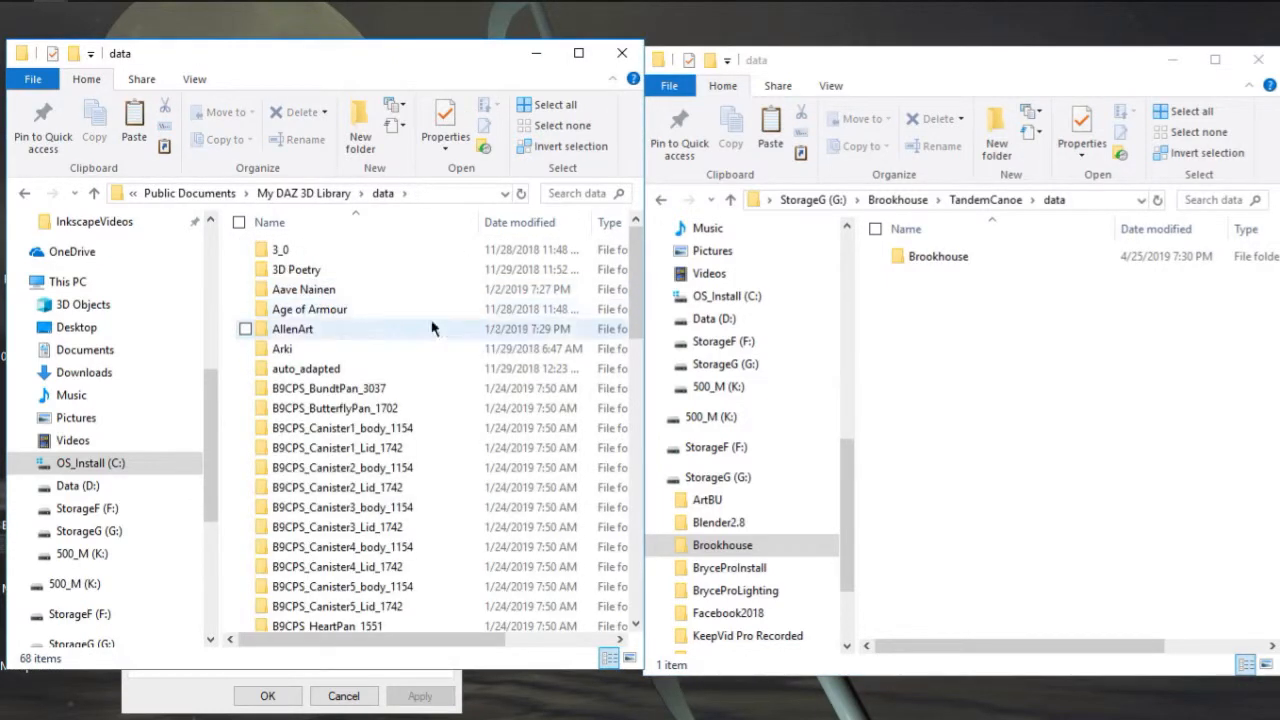
drag(945, 258, 438, 198)
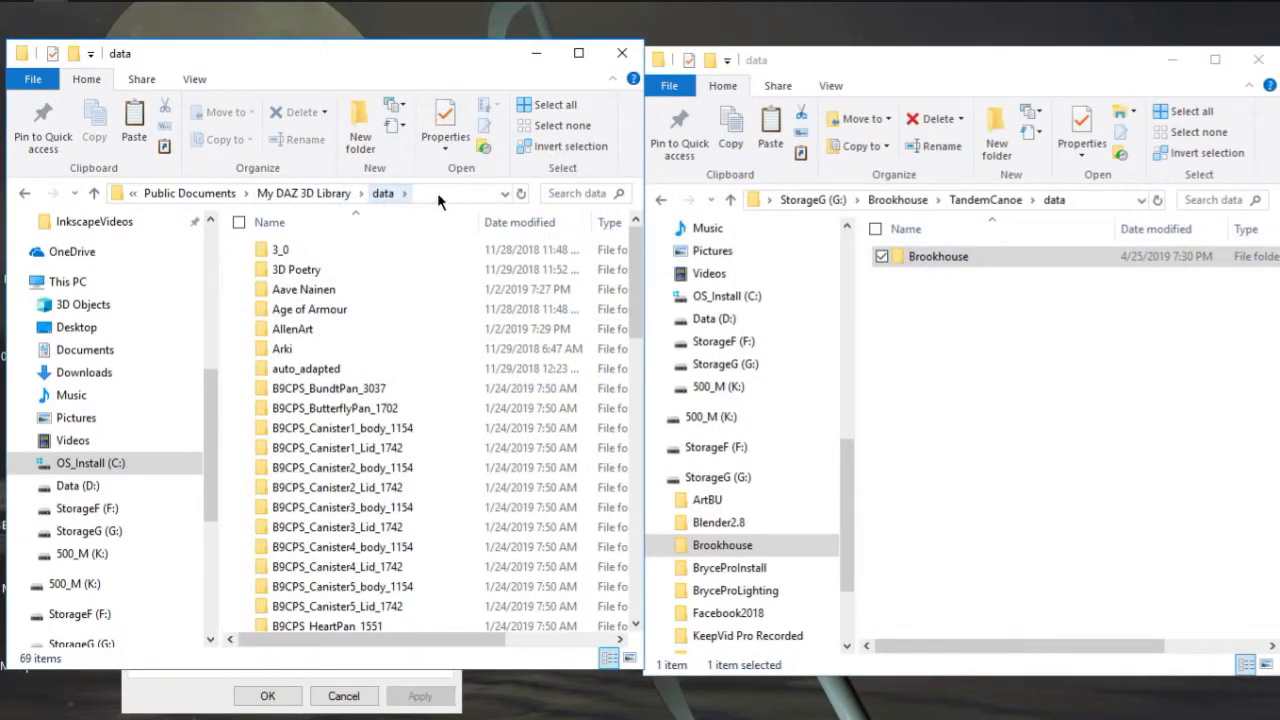
drag(632, 314, 631, 377)
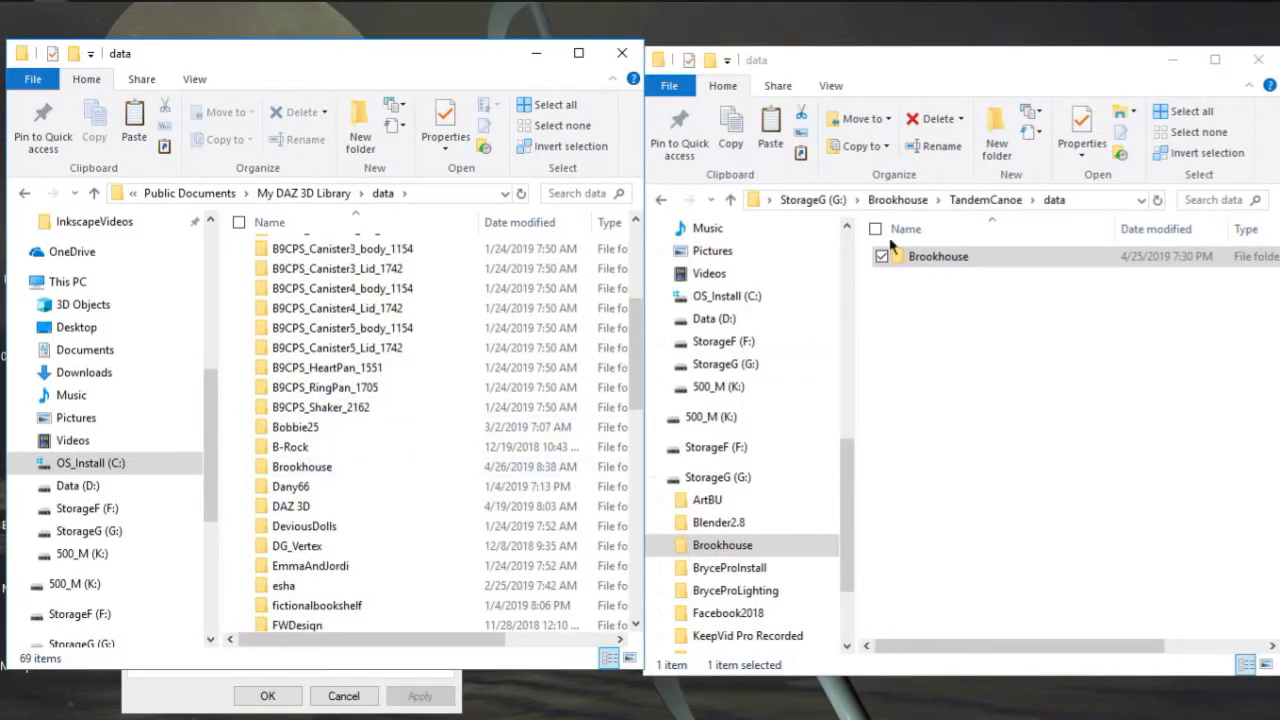
Step: Copy the vendor folder from TandemCanoe's Runtime > Textures into the Runtime > Textures folder of My DAZ 3D Library
click(316, 195)
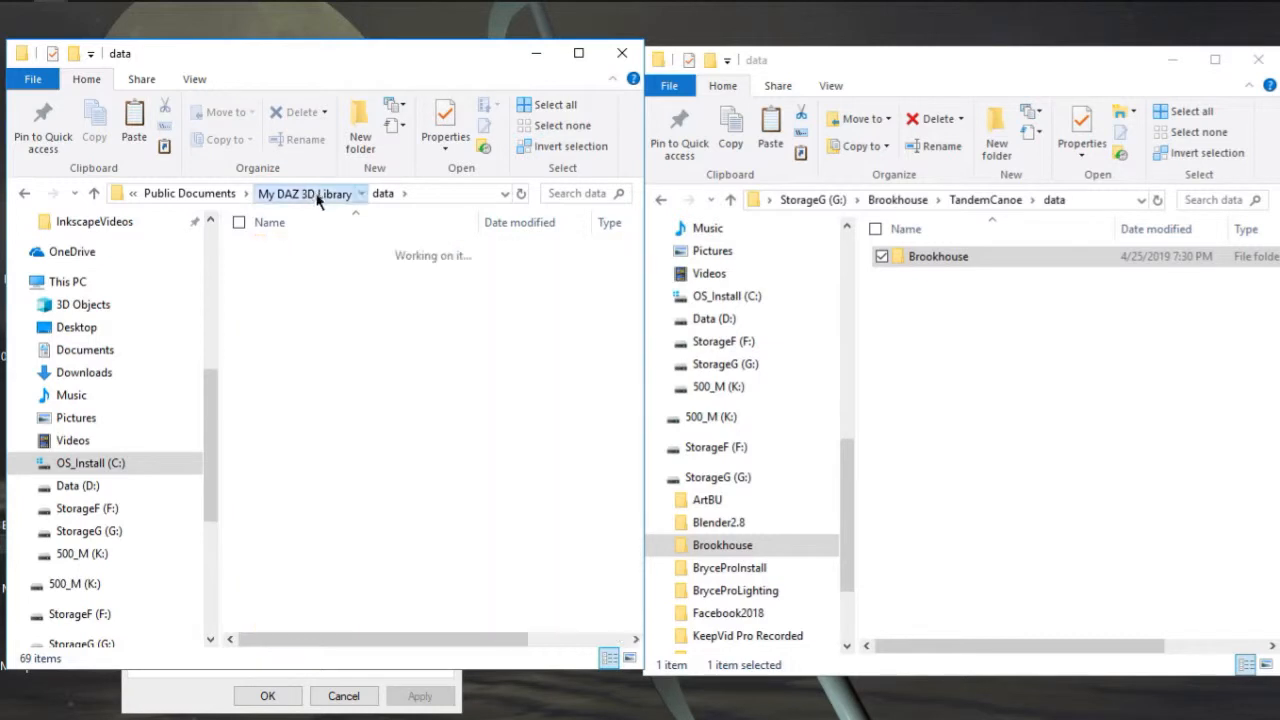
double_click(314, 533)
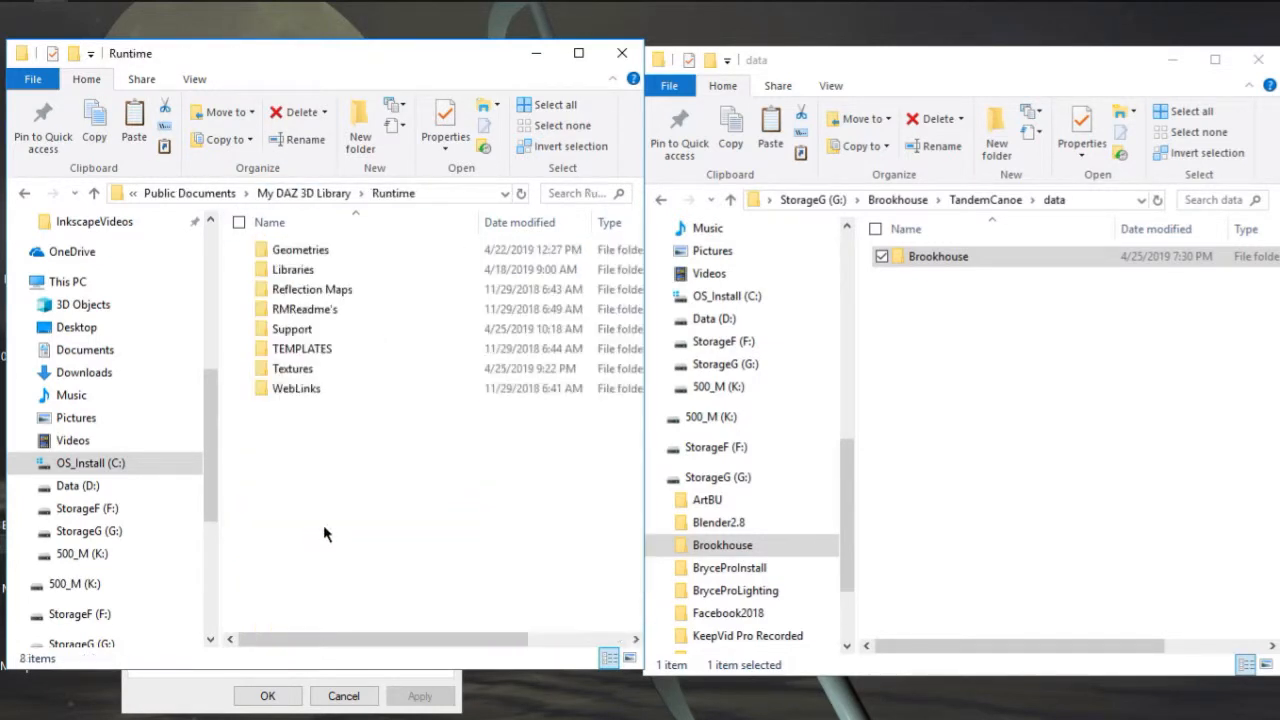
click(986, 200)
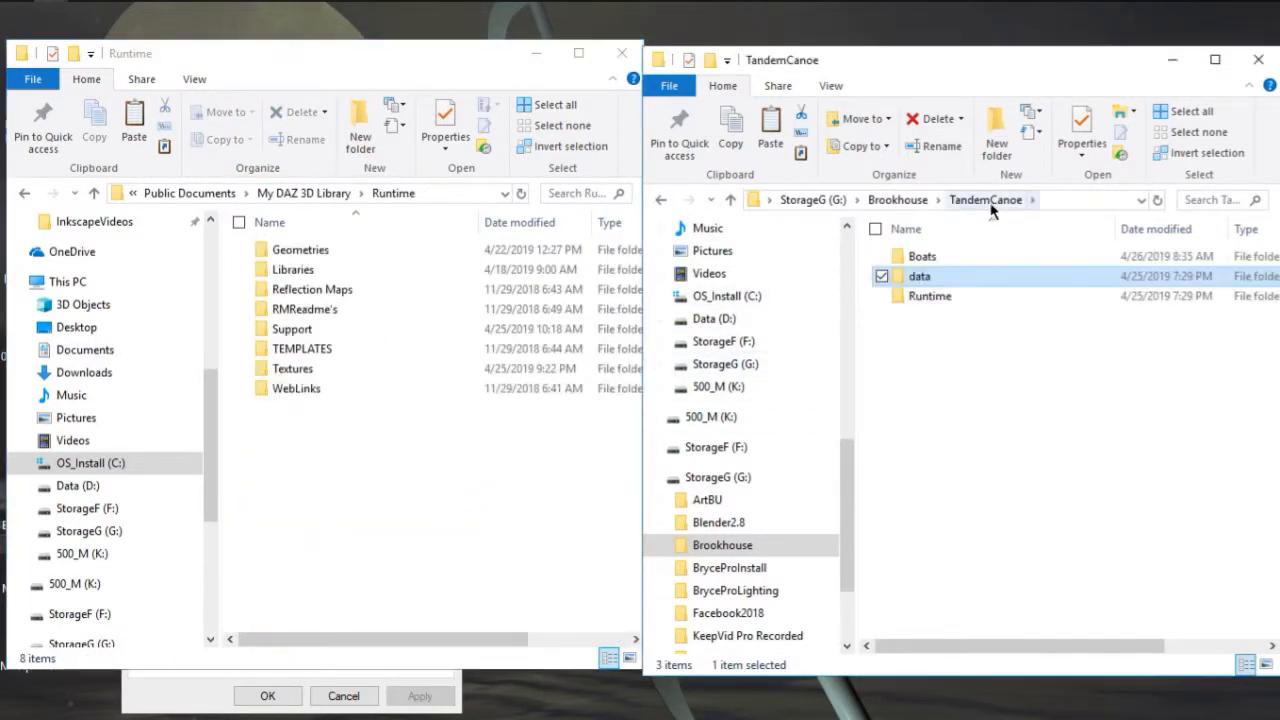
double_click(925, 296)
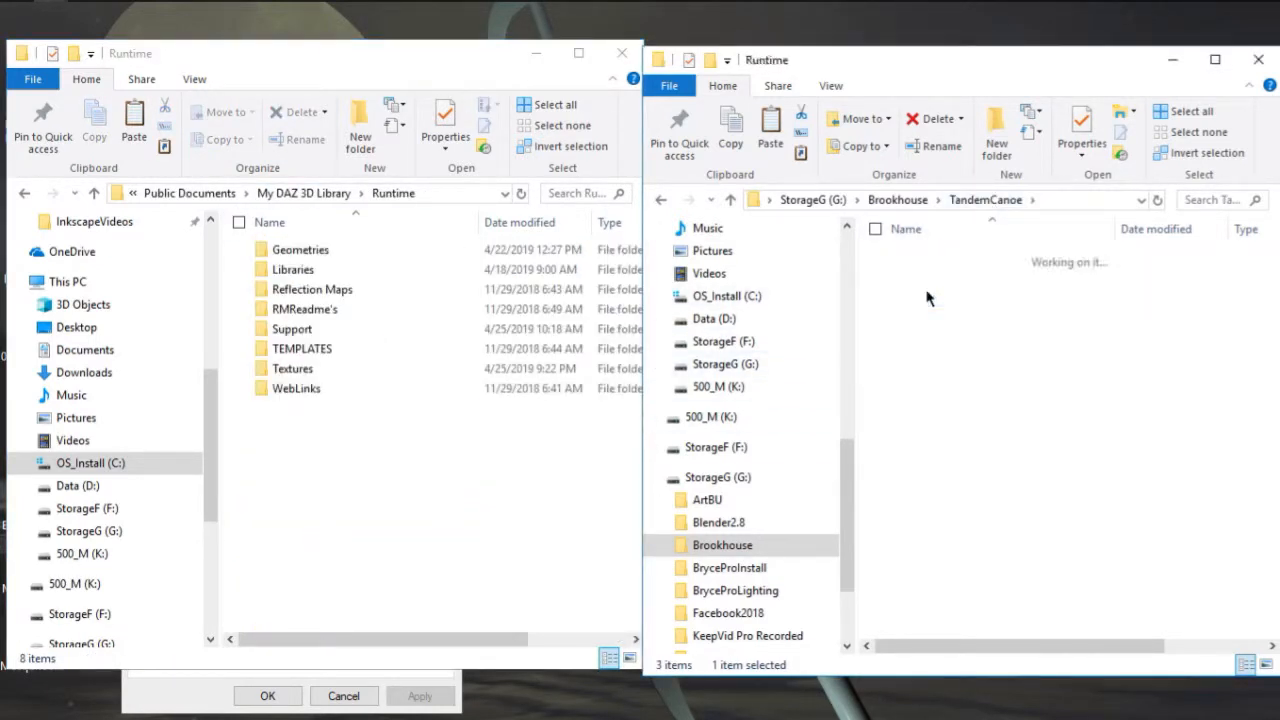
double_click(292, 368)
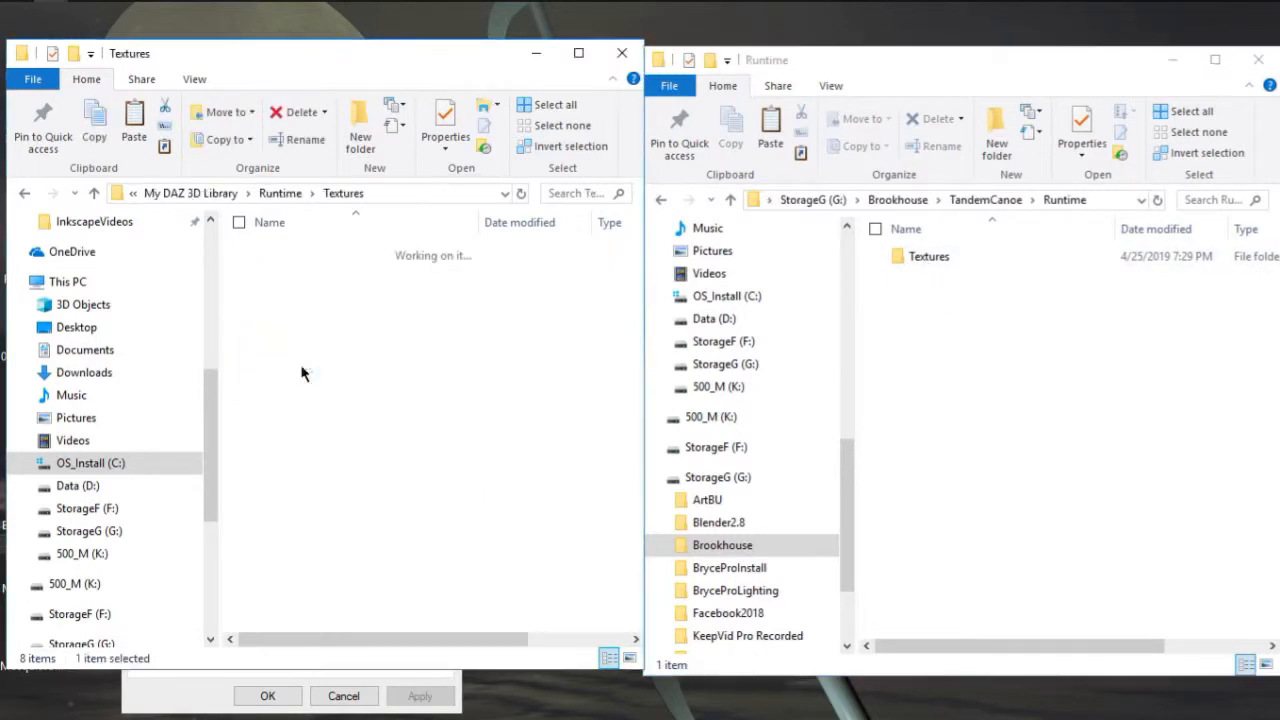
double_click(928, 257)
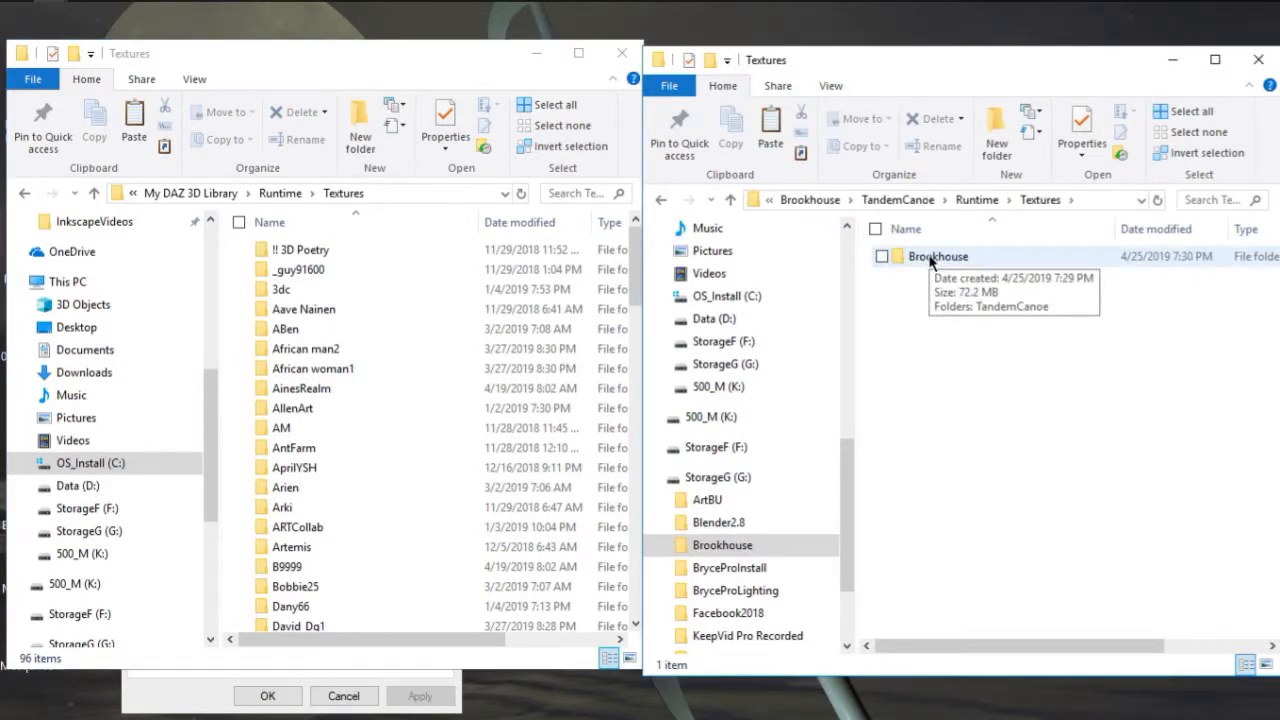
drag(930, 262, 343, 195)
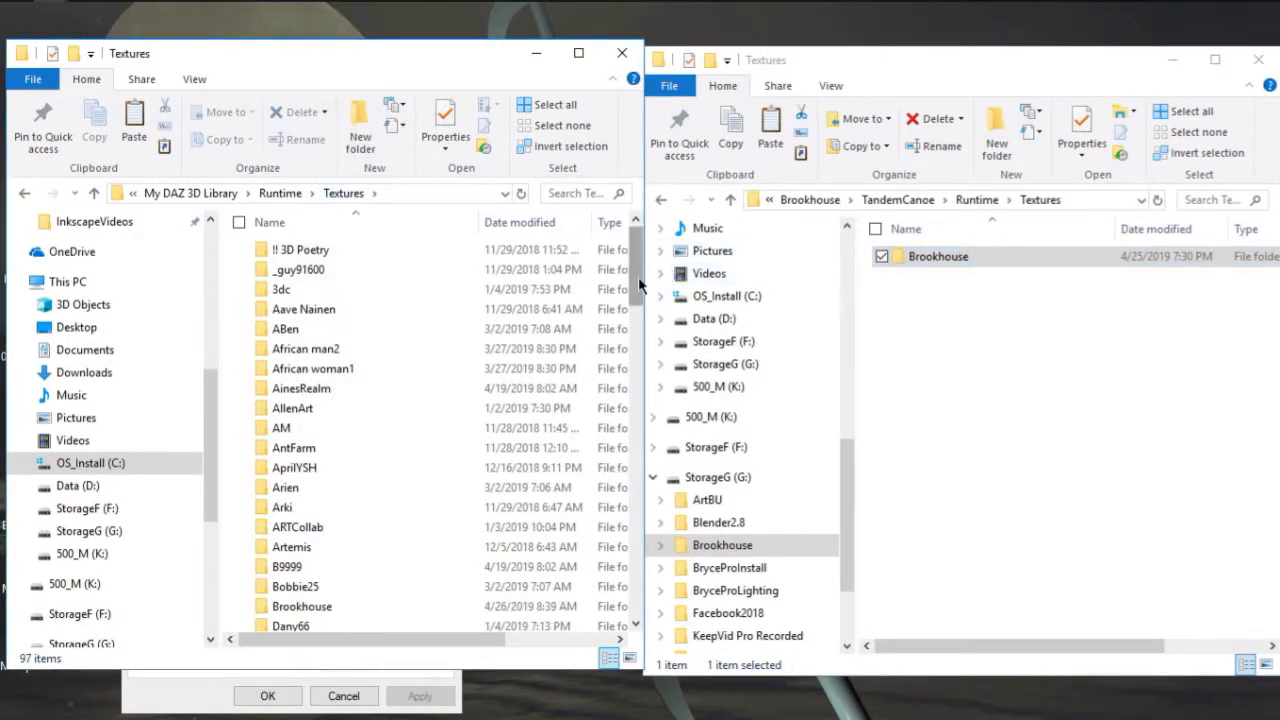
scroll(440, 260, down, 4)
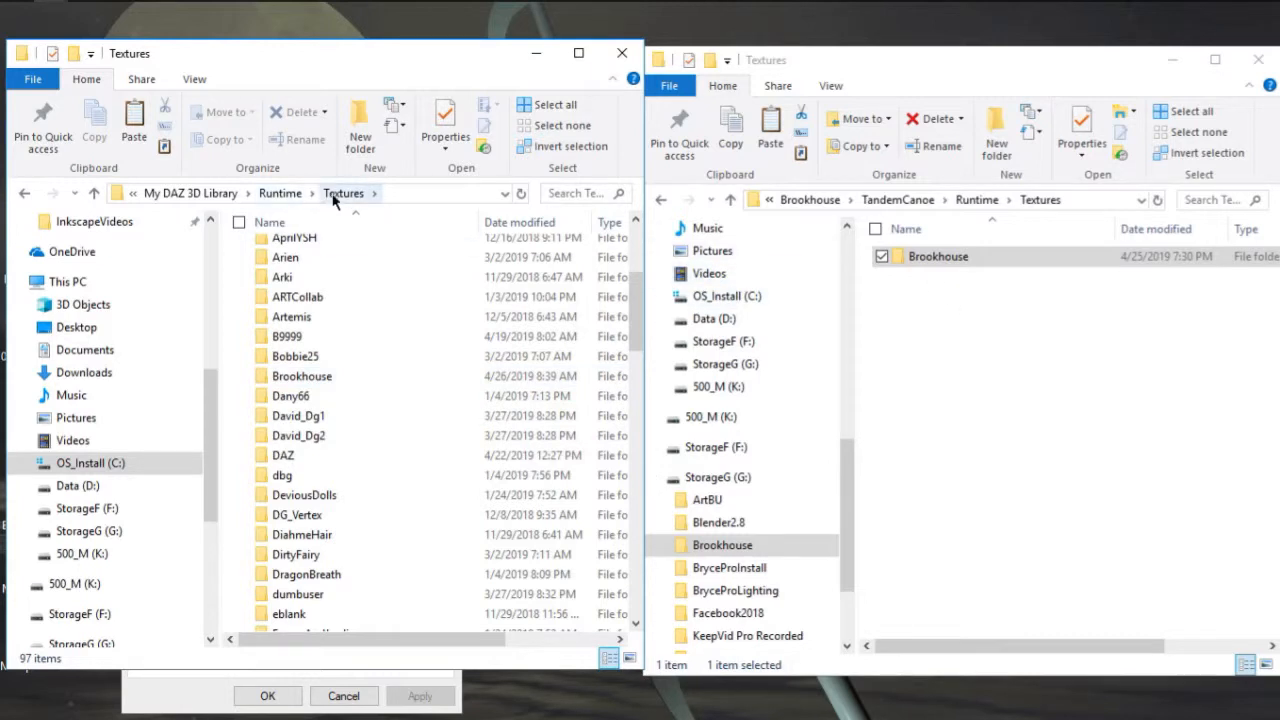
mouse_move(307, 375)
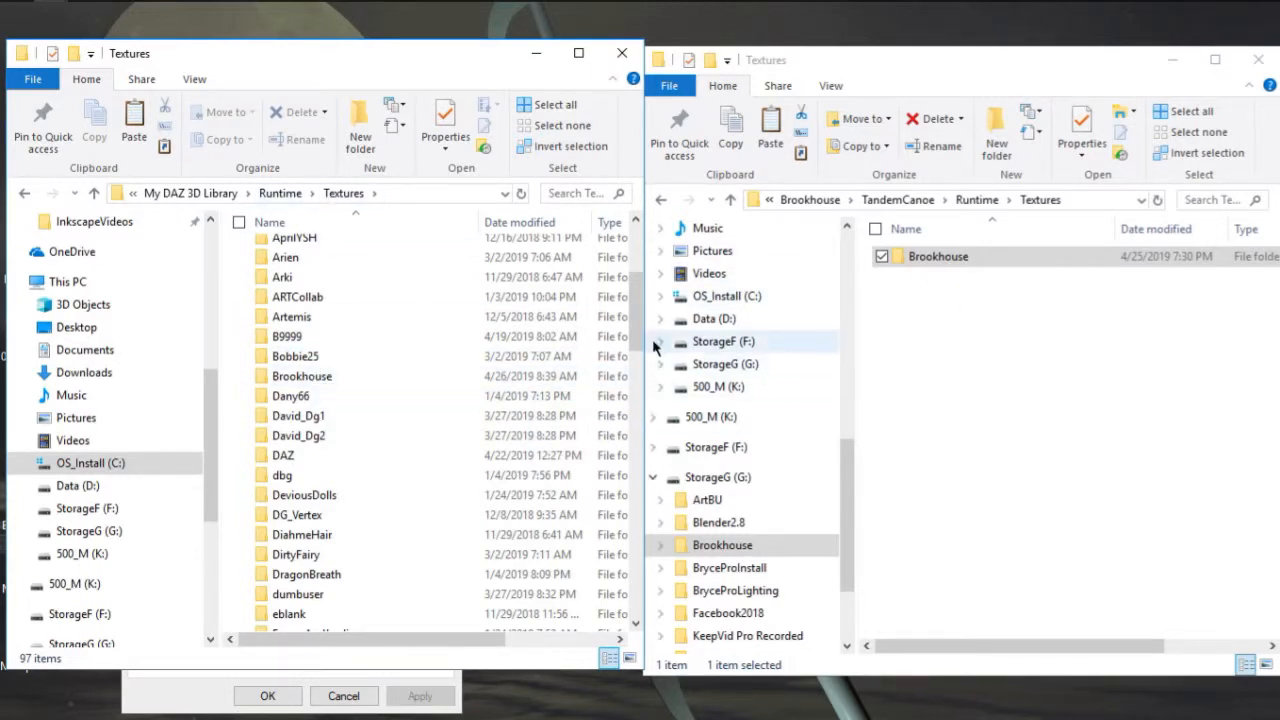
drag(633, 314, 636, 262)
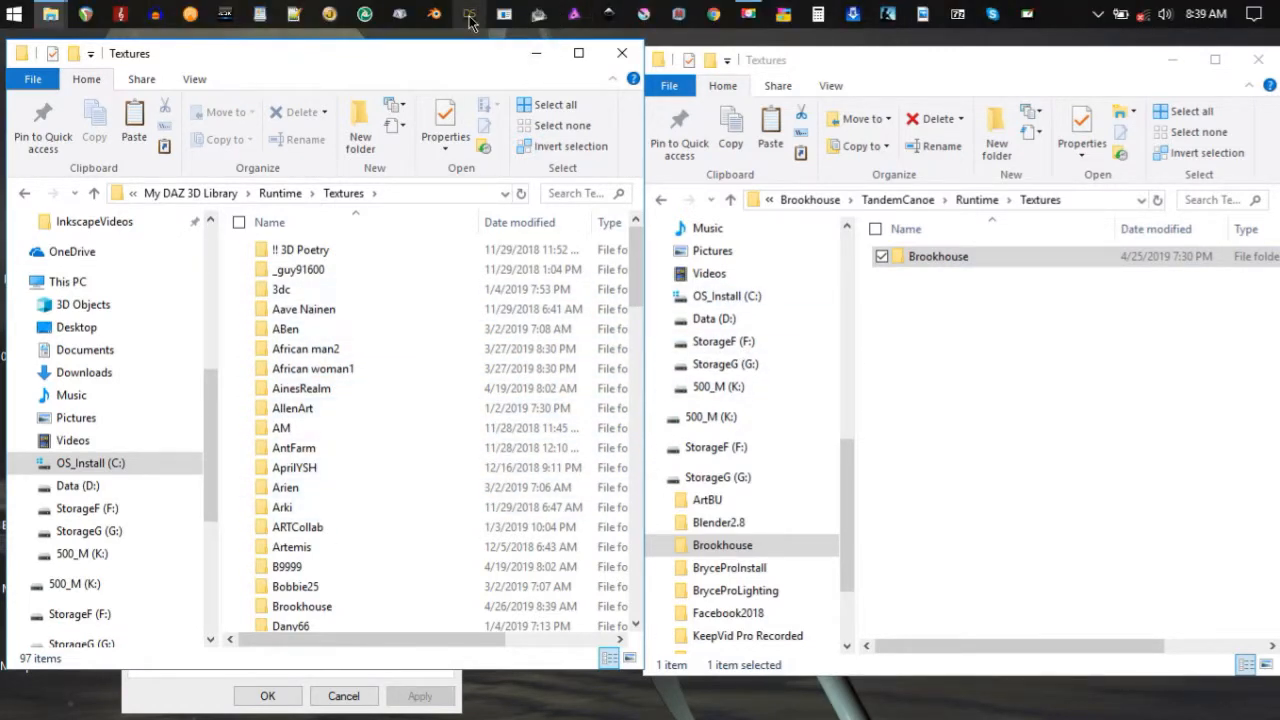
Step: Start DAZ Studio and load the TandemCanoe prop from the Boats folder of My DAZ 3D Library
click(470, 20)
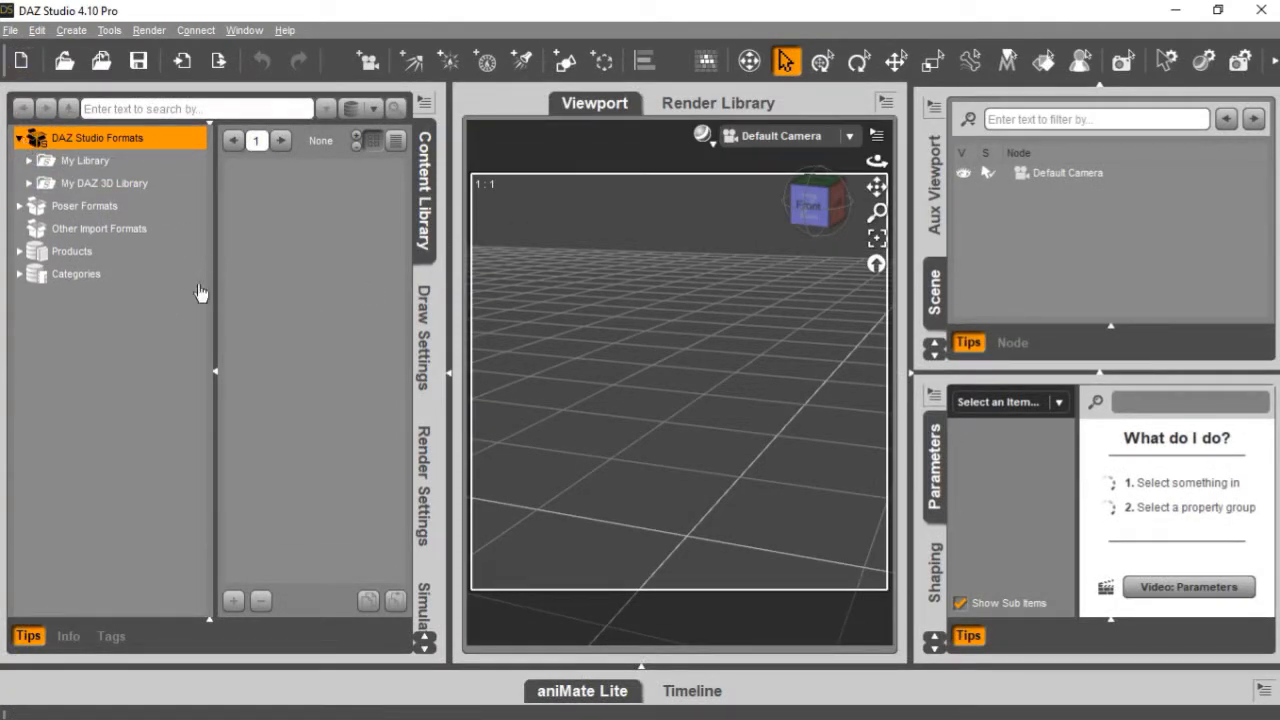
click(29, 183)
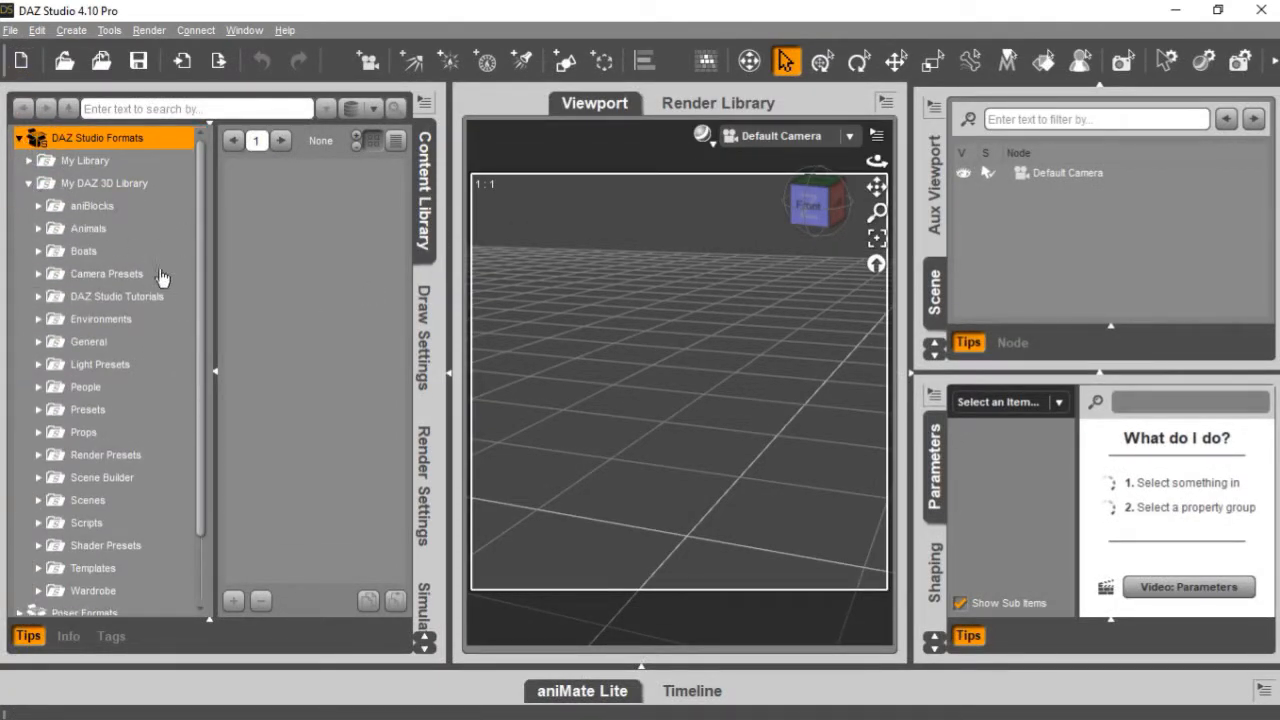
click(60, 253)
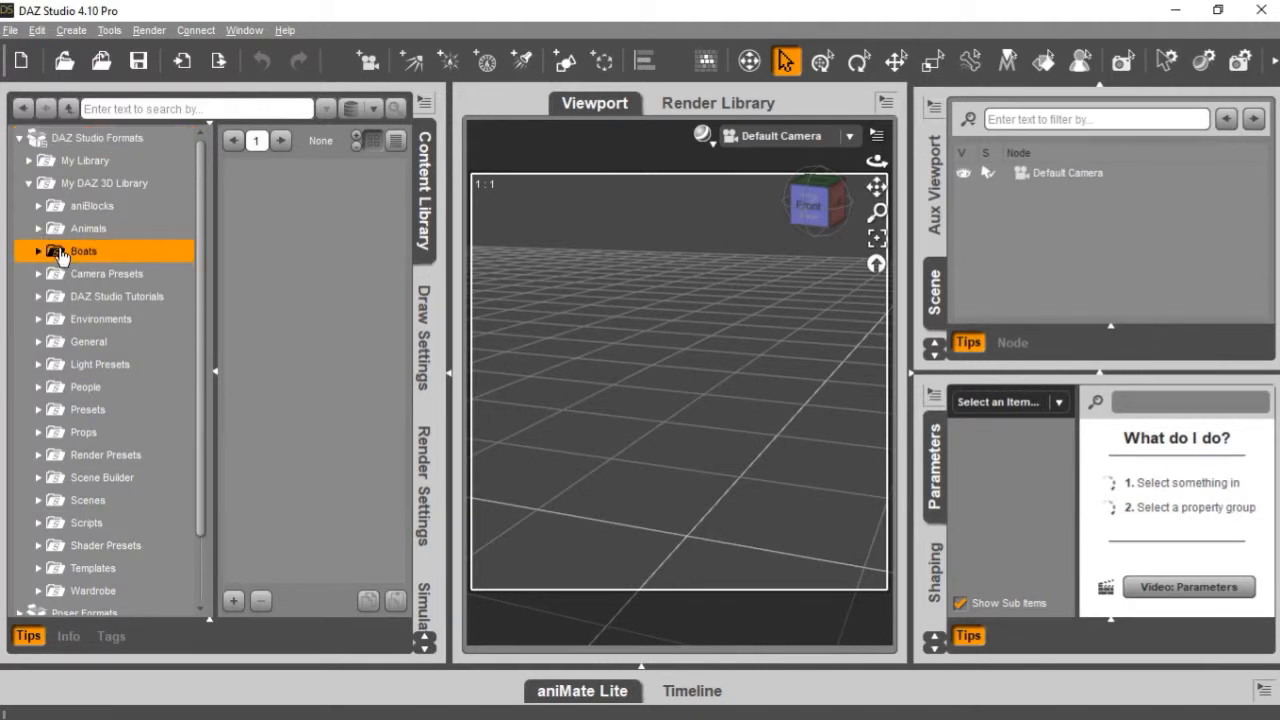
click(38, 251)
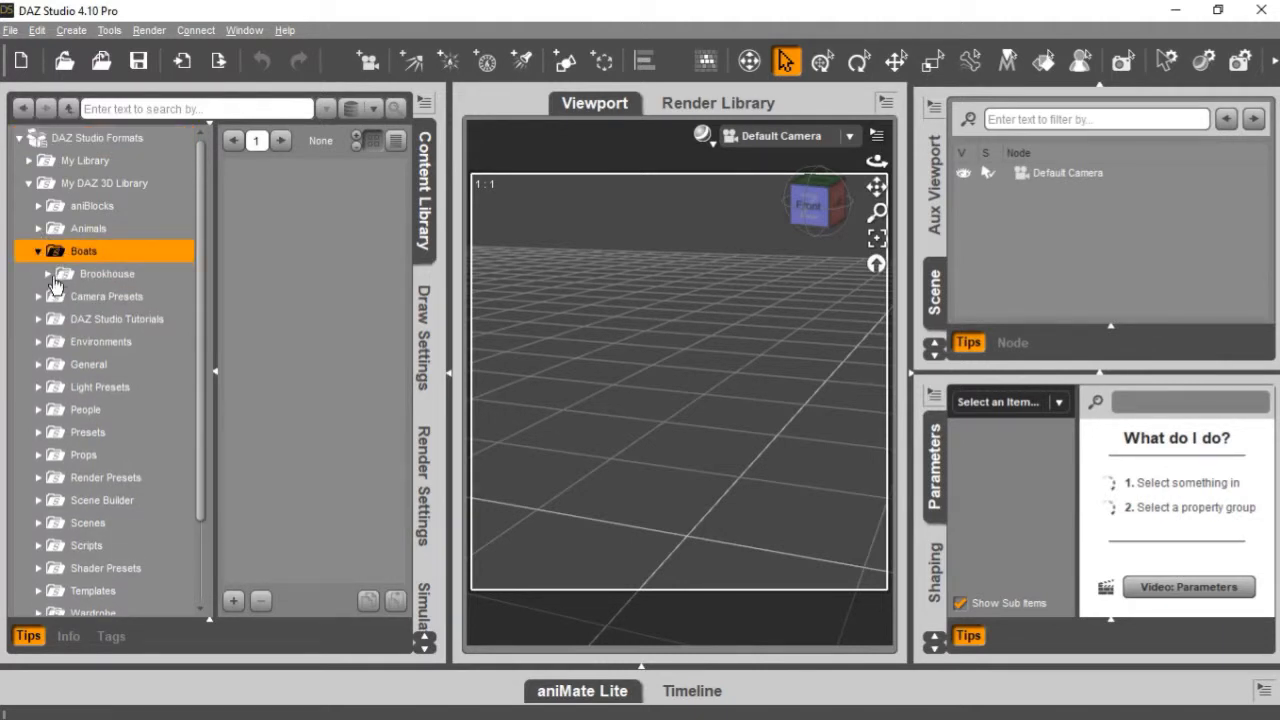
click(48, 274)
click(105, 297)
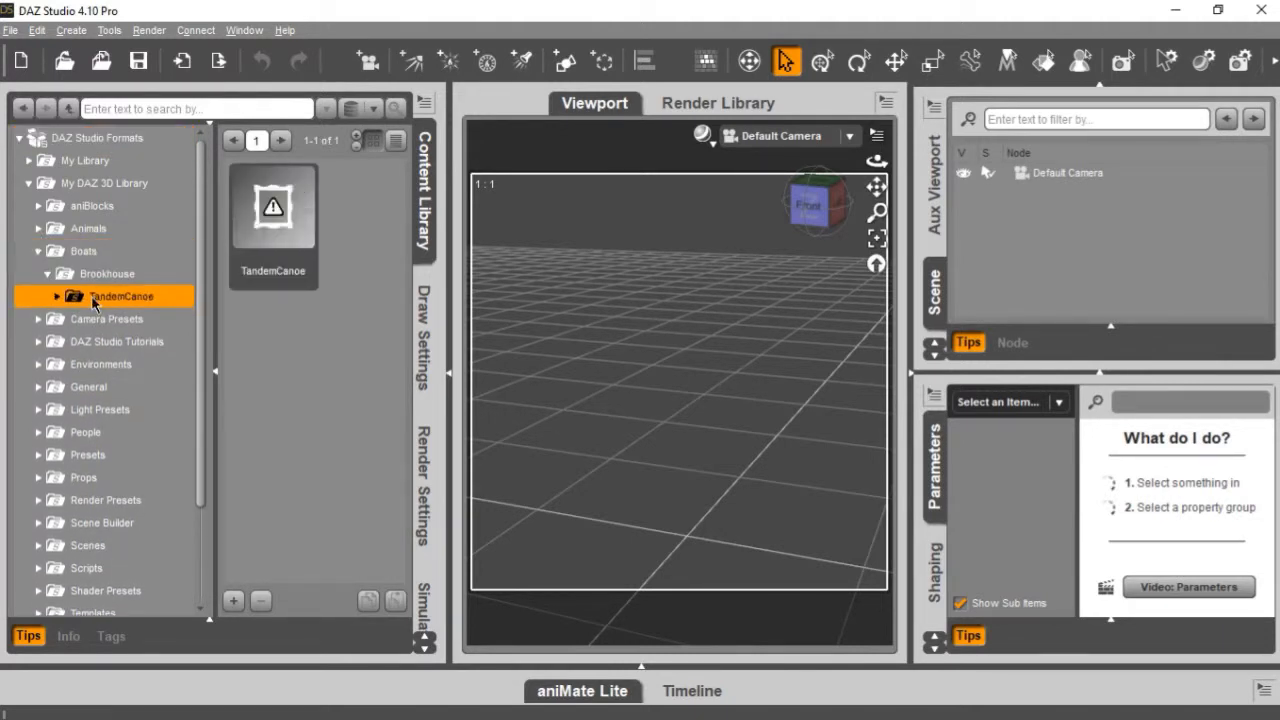
double_click(284, 264)
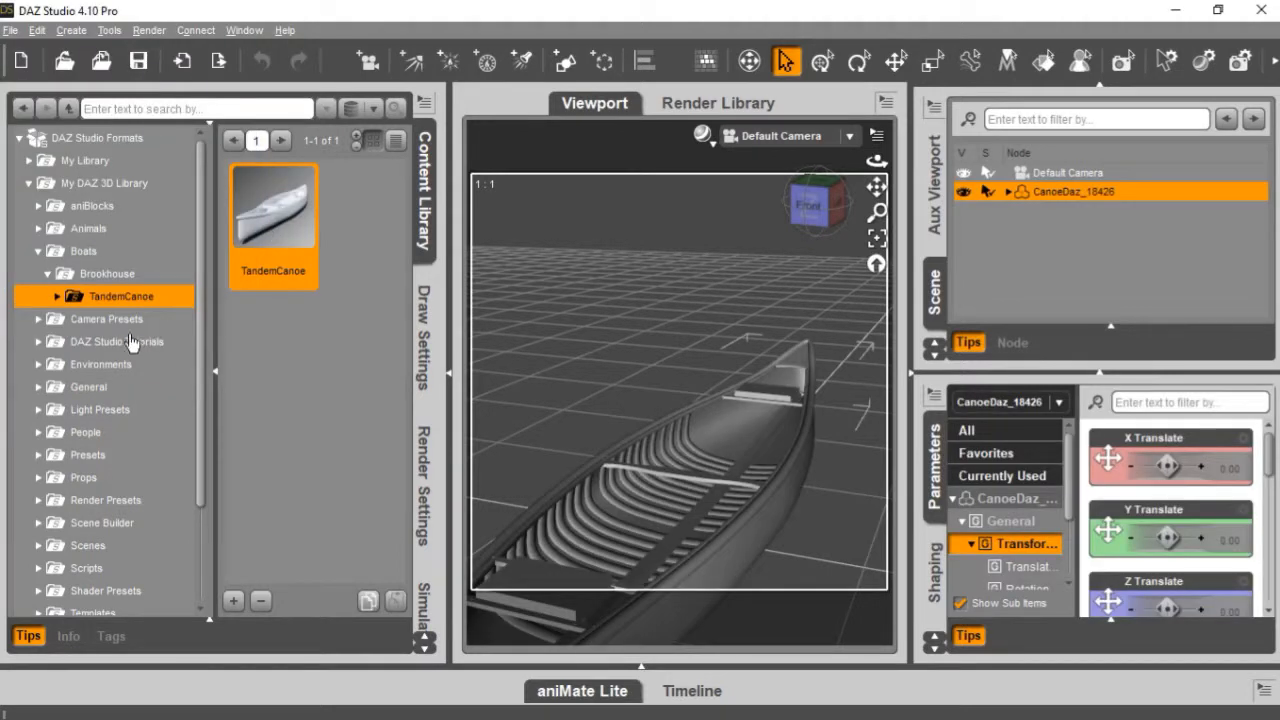
Step: Apply the Canoe_Wooden material from TandemCanoe's Materials folder to the canoe and load the Tandem_Oar prop from its Props folder
click(57, 296)
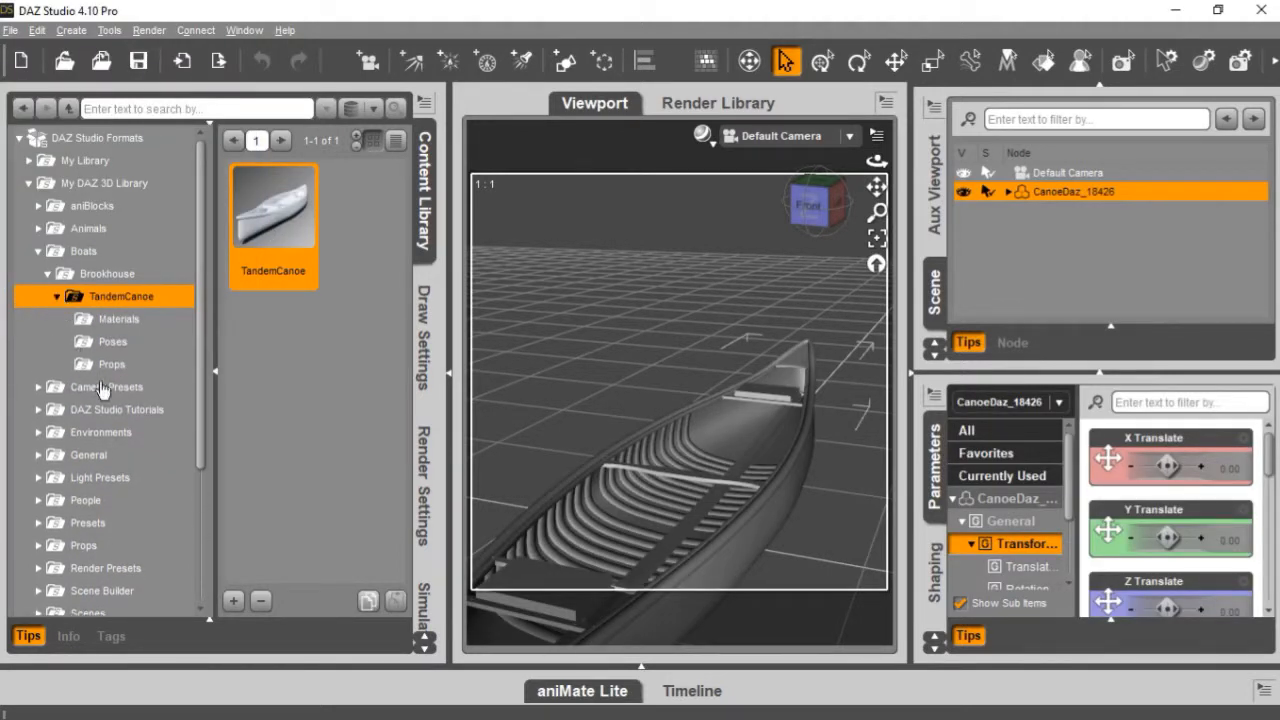
click(119, 320)
click(290, 468)
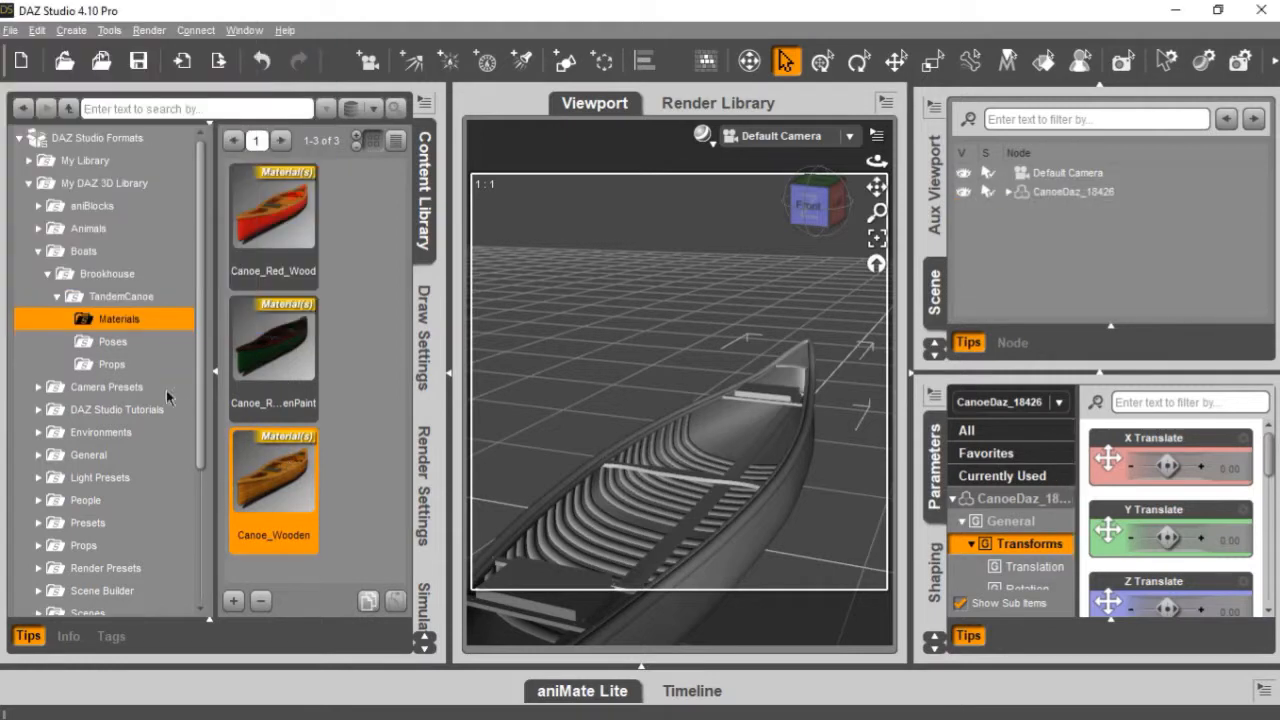
click(118, 365)
double_click(274, 275)
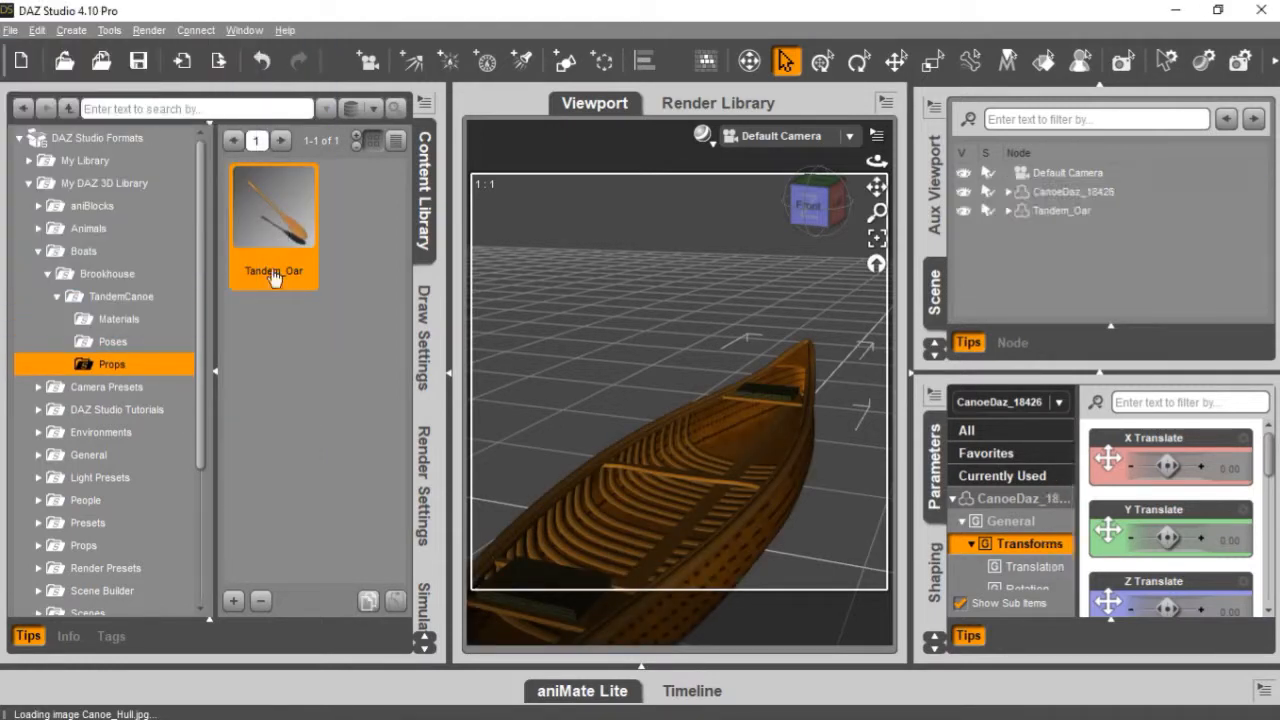
Step: Try the last oar pose in TandemCanoe's Poses folder on the selected canoe, and undo it
click(112, 341)
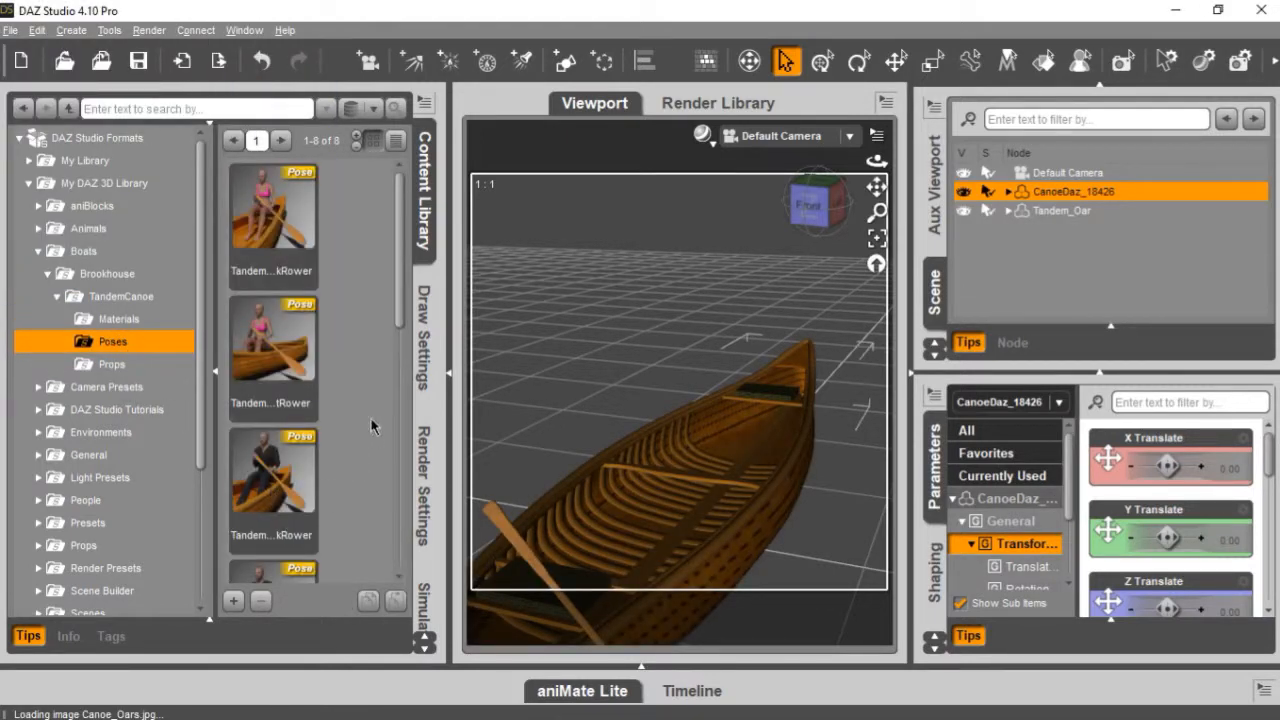
scroll(370, 428, down, 2)
double_click(296, 490)
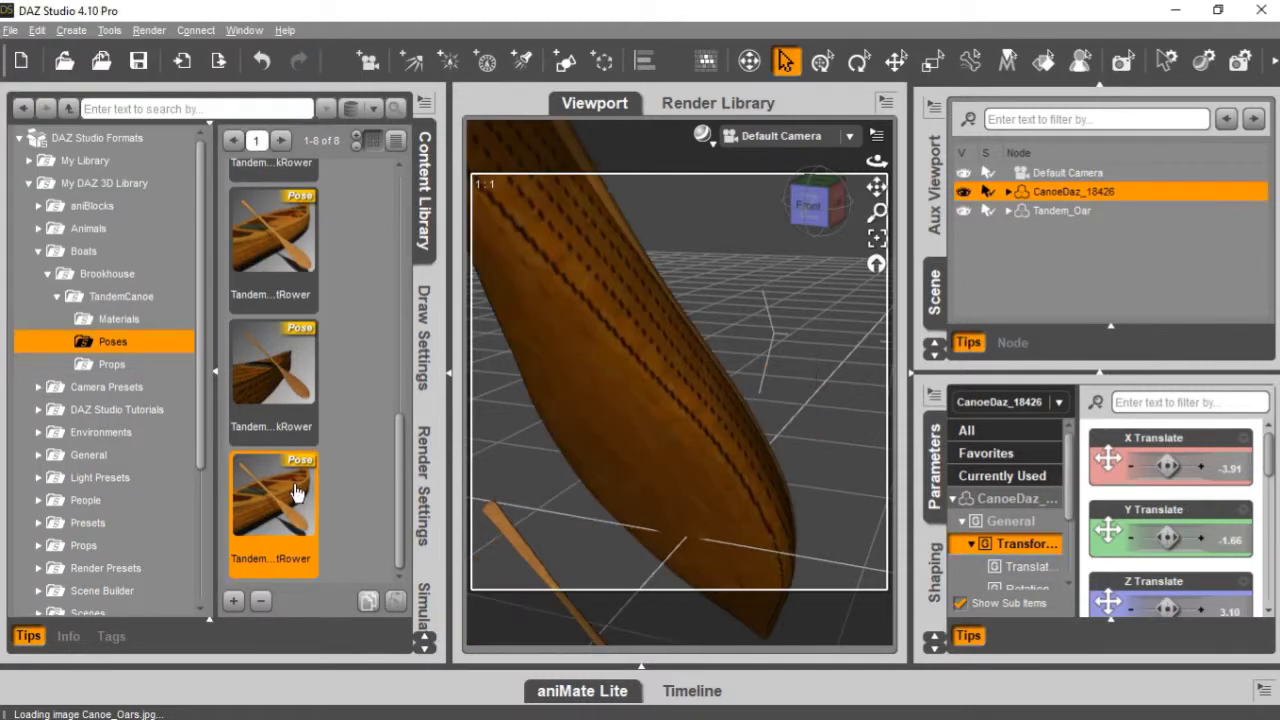
key(ctrl+z)
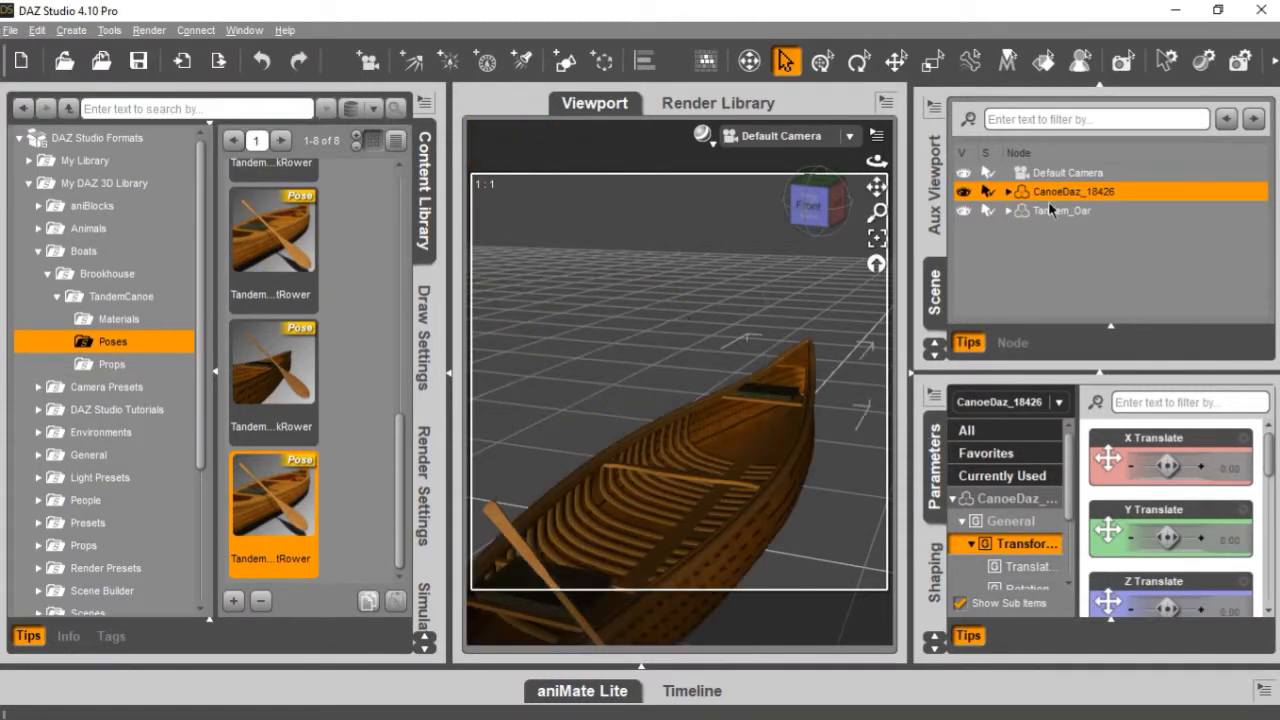
Step: Apply the second-to-last pose in TandemCanoe's Poses folder, ending in "kRower", to the Tandem_Oar node
right_click(1049, 217)
click(1033, 249)
click(1060, 211)
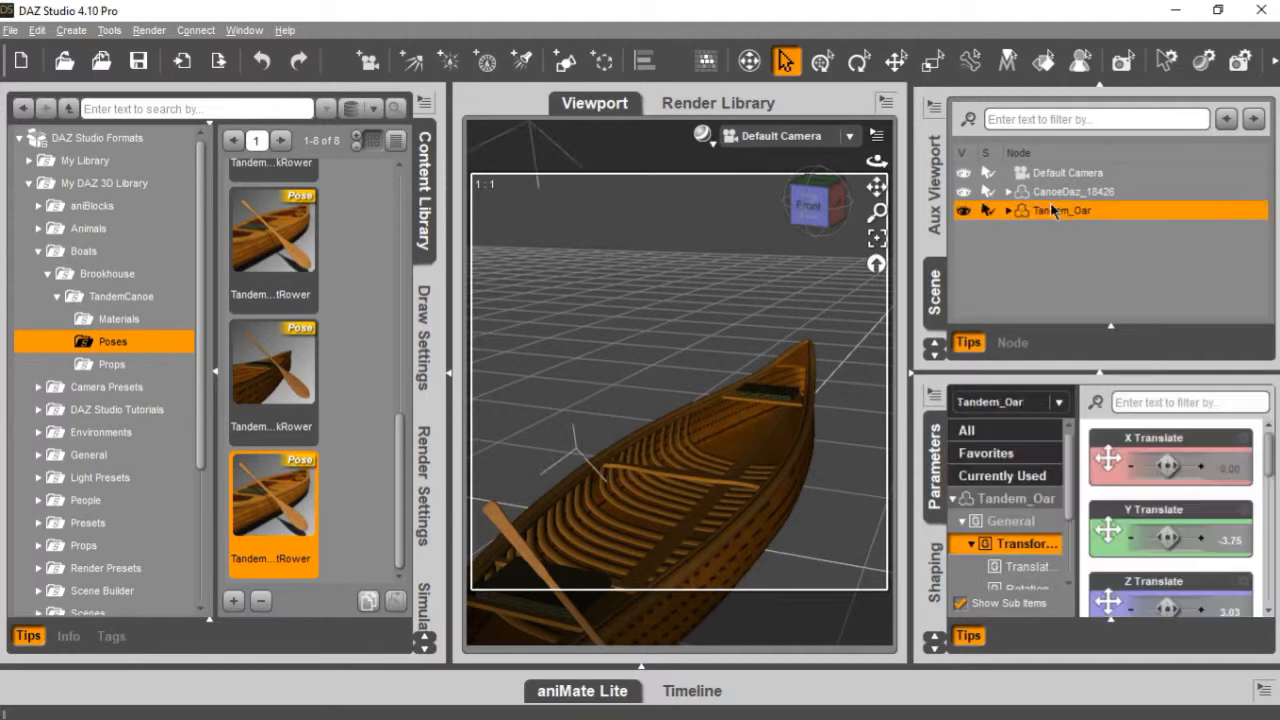
double_click(290, 370)
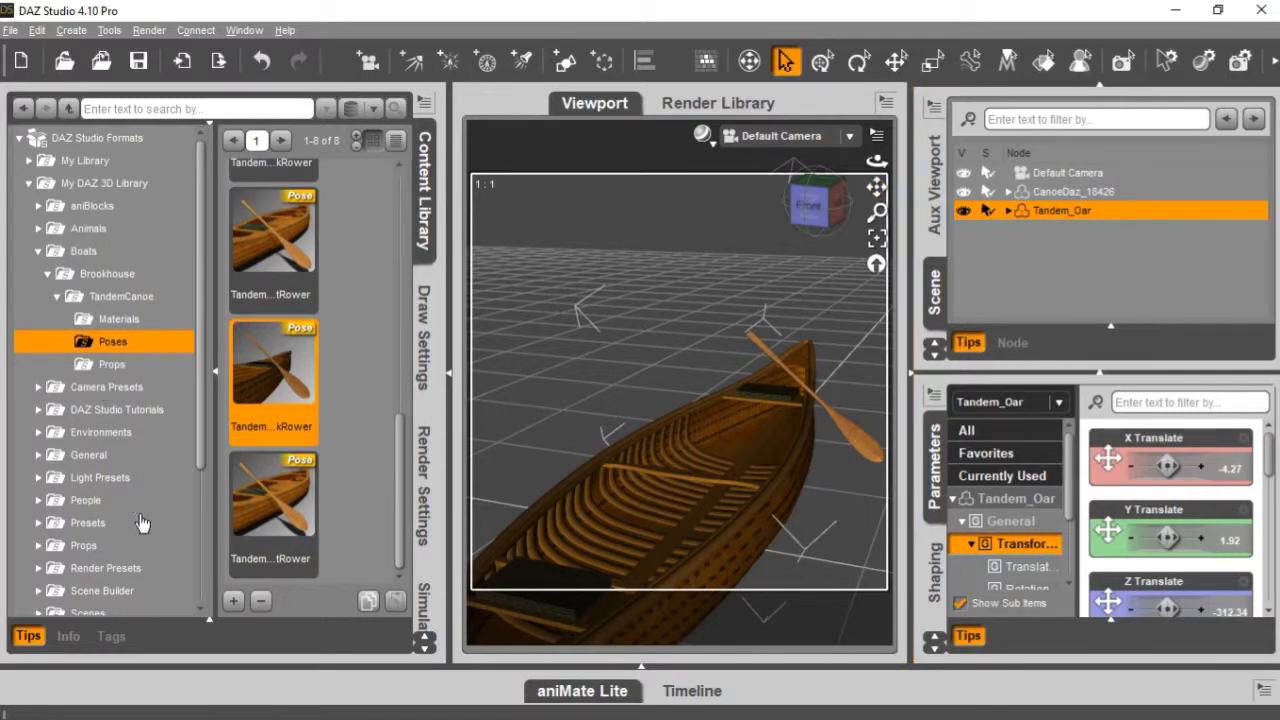
Step: Collapse the My DAZ 3D Library folder in the content library tree
scroll(185, 515, down, 2)
scroll(185, 515, down, 2)
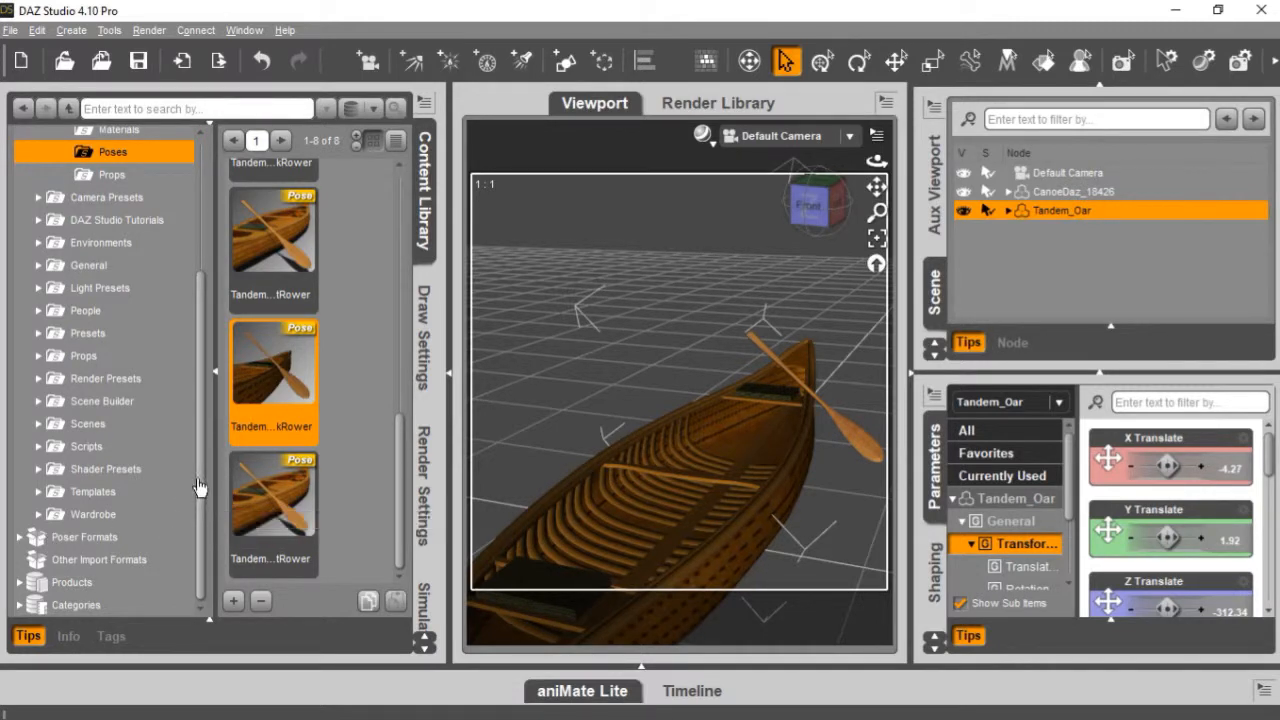
scroll(199, 487, up, 4)
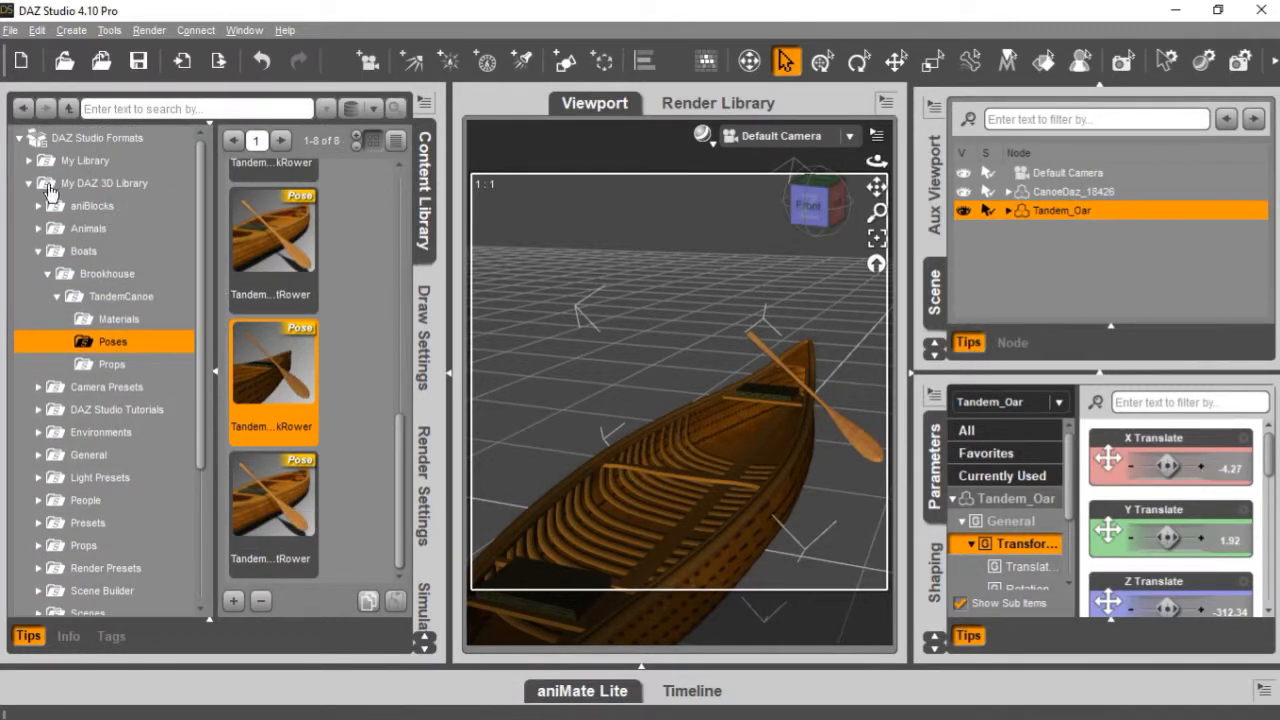
click(28, 183)
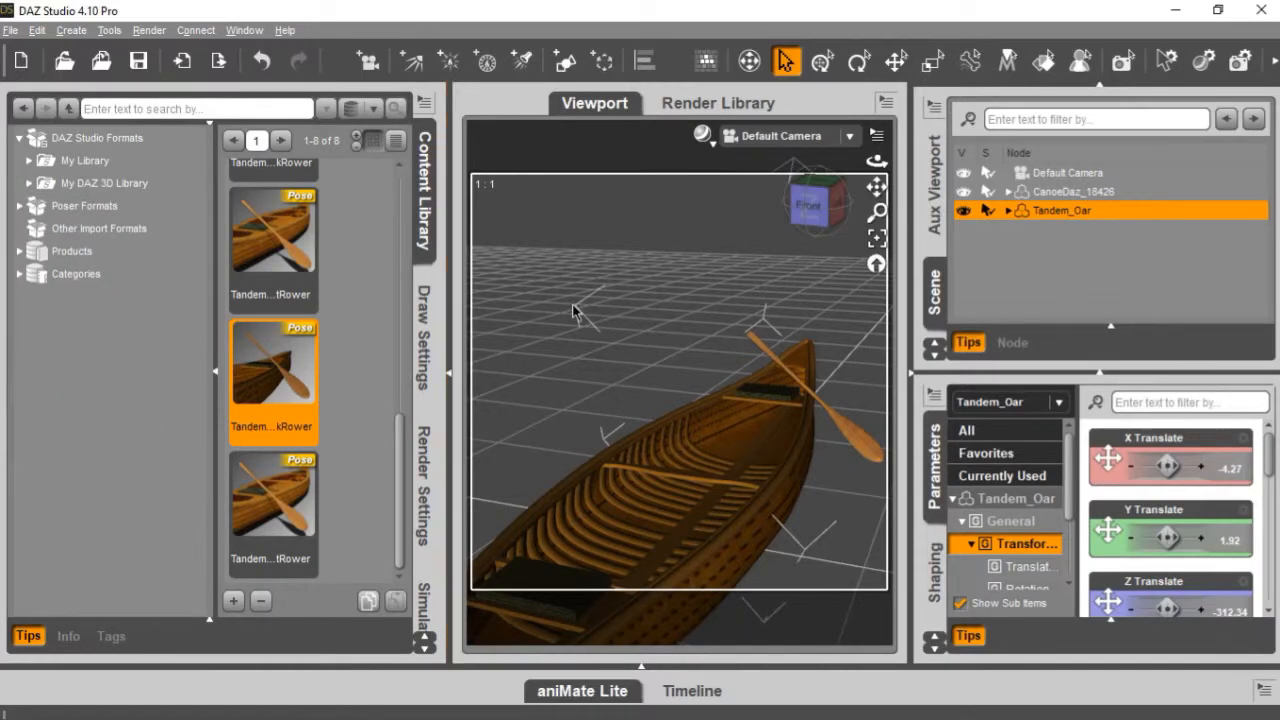